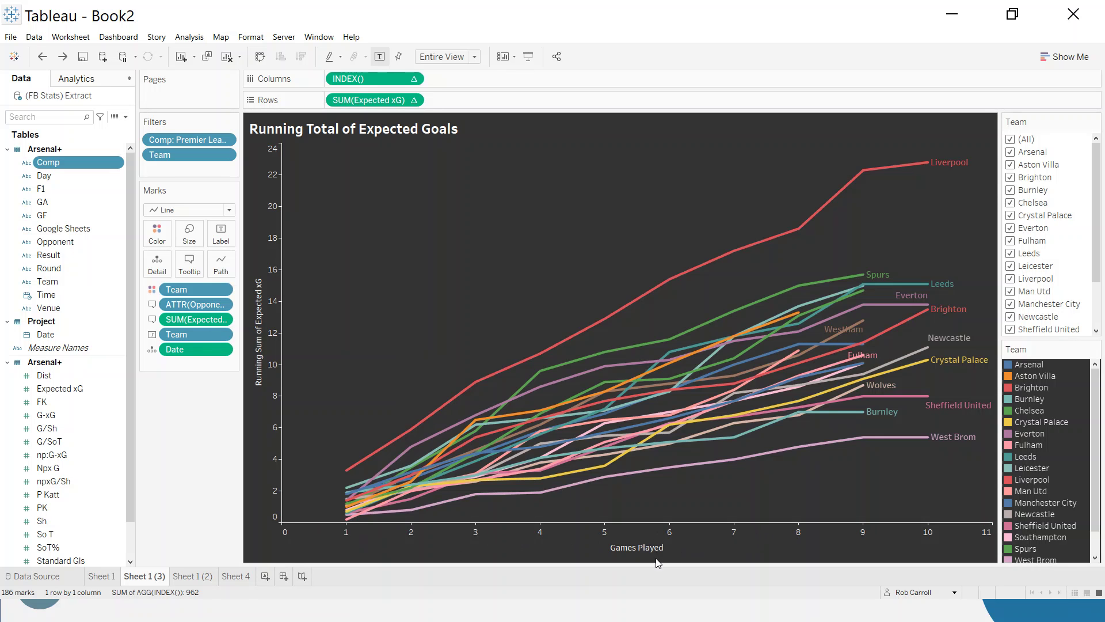
# Switch to Sheet 4, which charts Liverpool's Expected xG by date
pyautogui.click(240, 577)
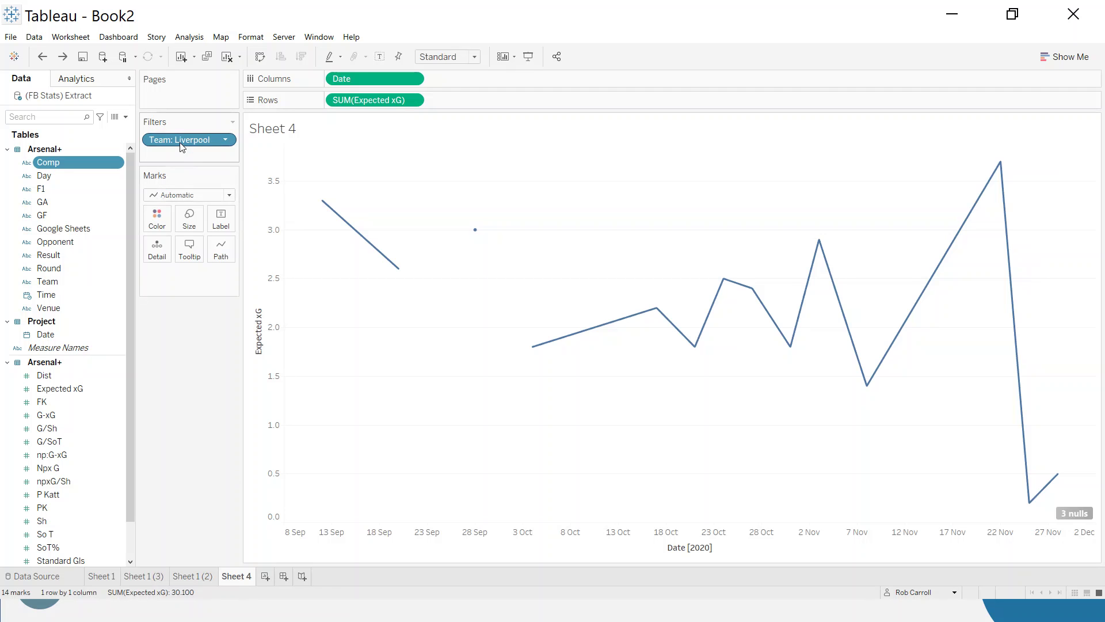
# On a new sheet, plot SUM(Expected xG) against continuous Date
pyautogui.click(266, 576)
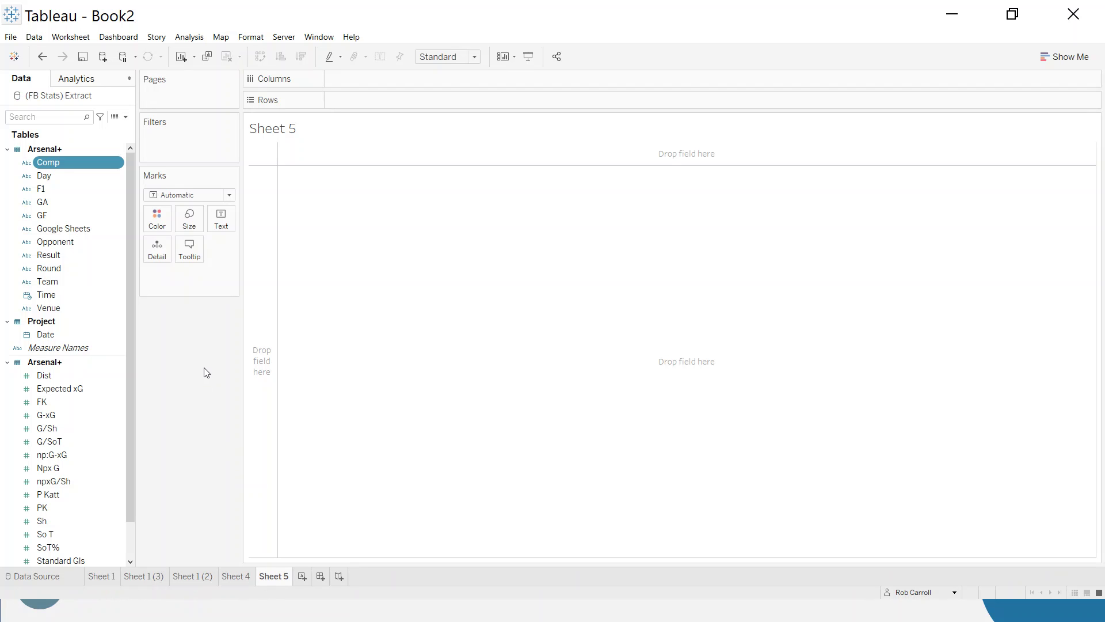
pyautogui.moveTo(52, 335); pyautogui.dragTo(381, 80)
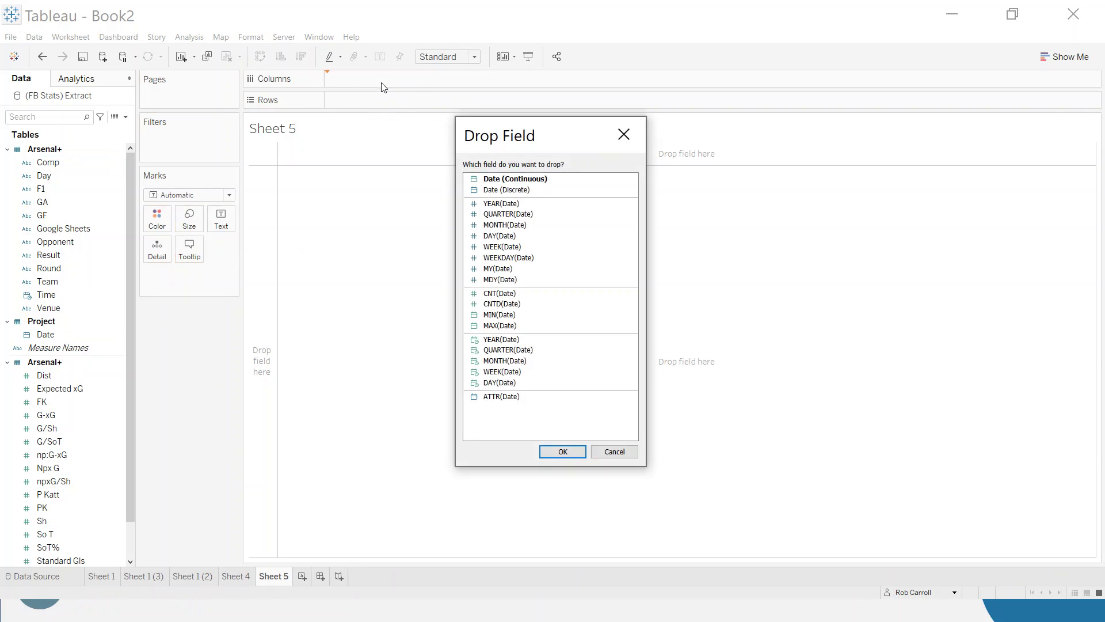
pyautogui.doubleClick(498, 181)
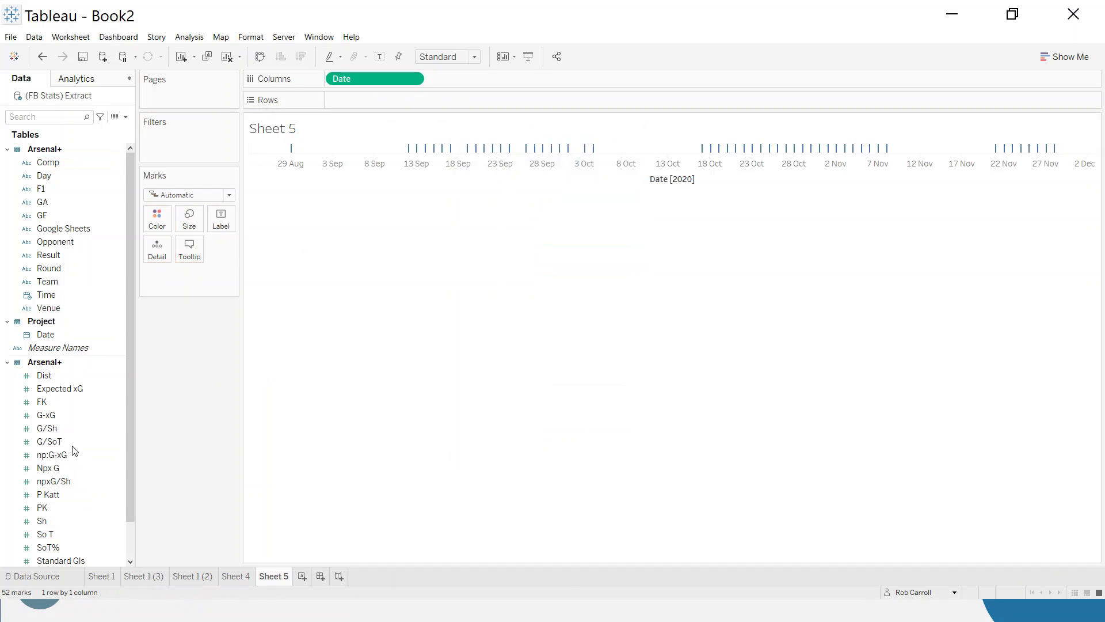
pyautogui.moveTo(60, 389); pyautogui.dragTo(368, 108)
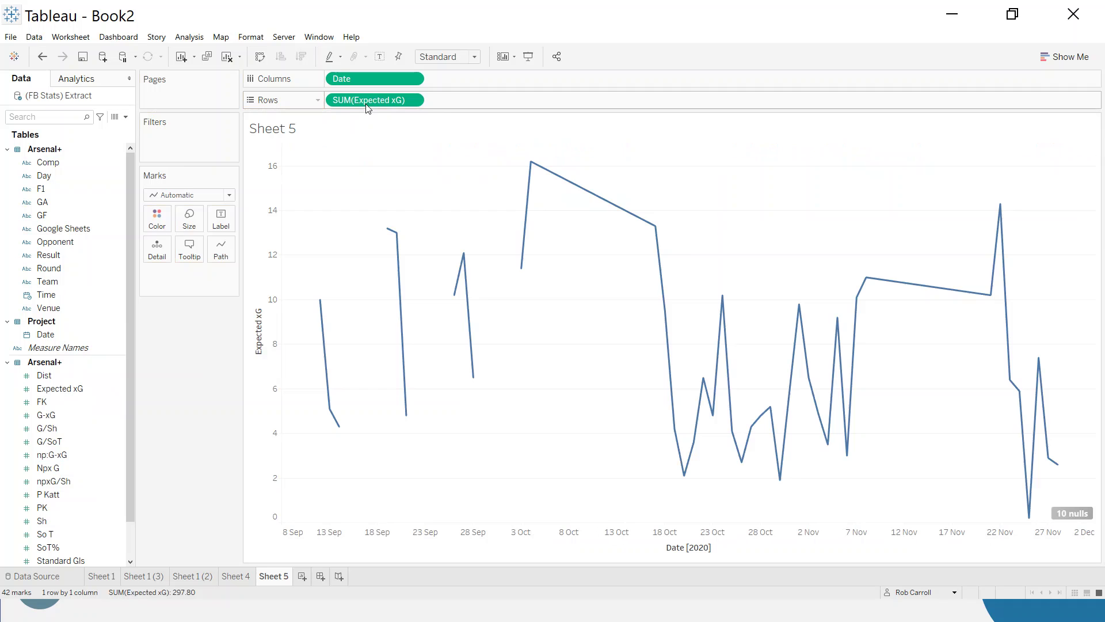
# Filter Comp to Premier League, colour the lines by Team, and add a Team filter
pyautogui.moveTo(109, 163); pyautogui.dragTo(173, 146)
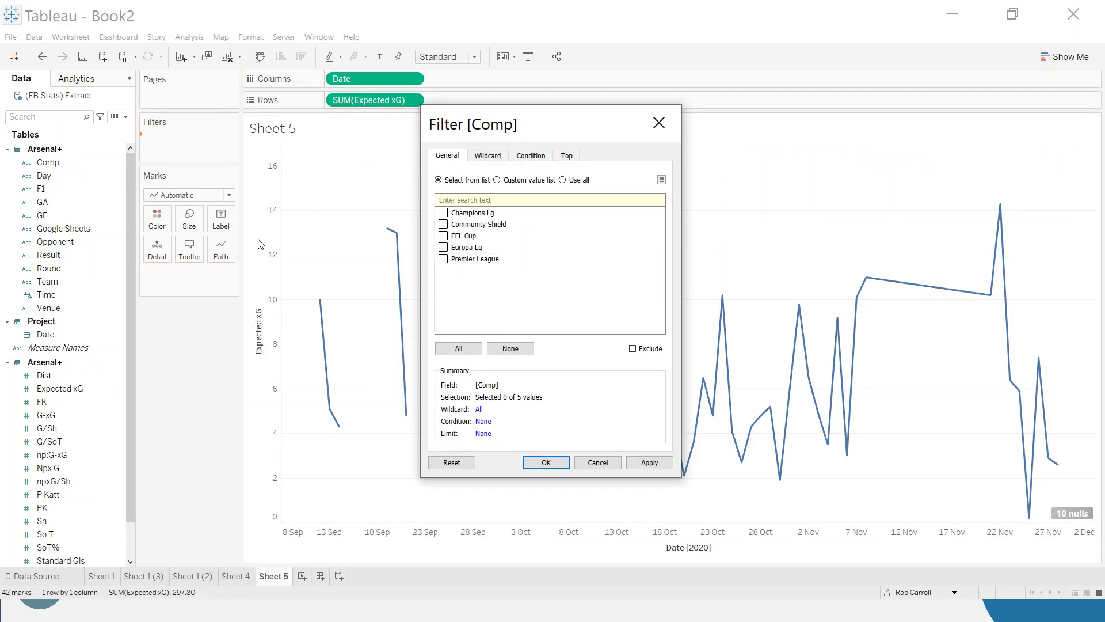
pyautogui.click(443, 259)
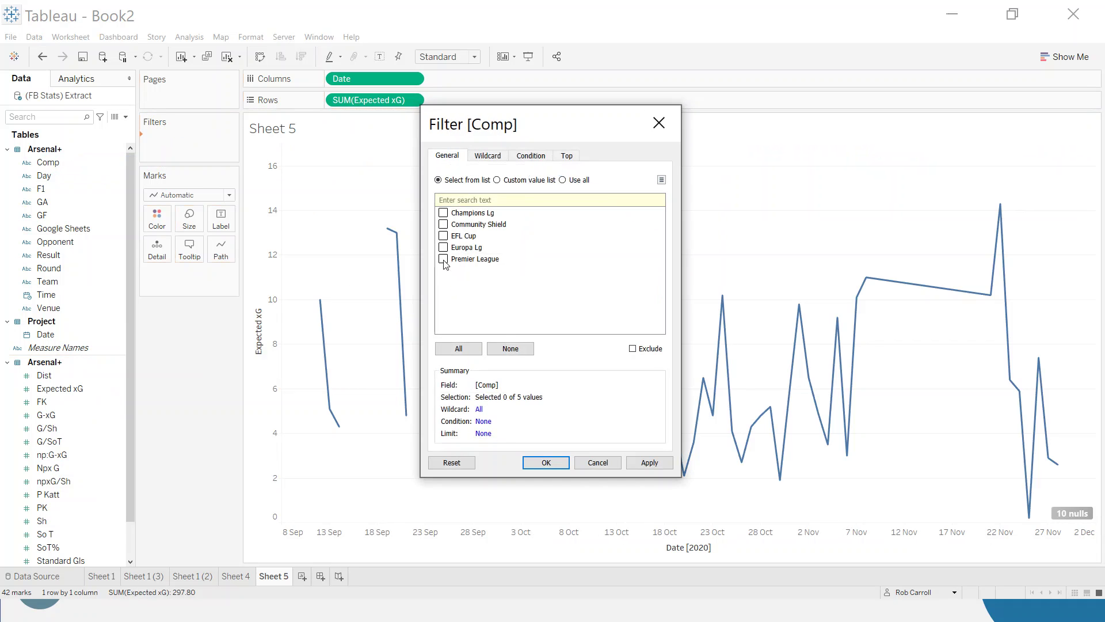
pyautogui.click(548, 466)
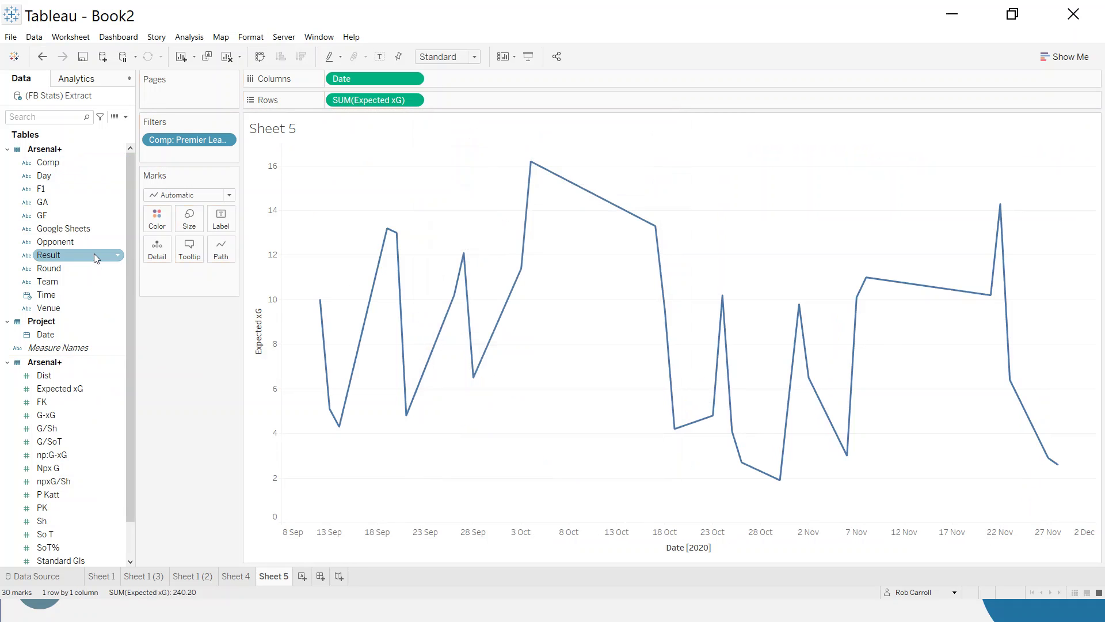
pyautogui.moveTo(66, 280); pyautogui.dragTo(161, 224)
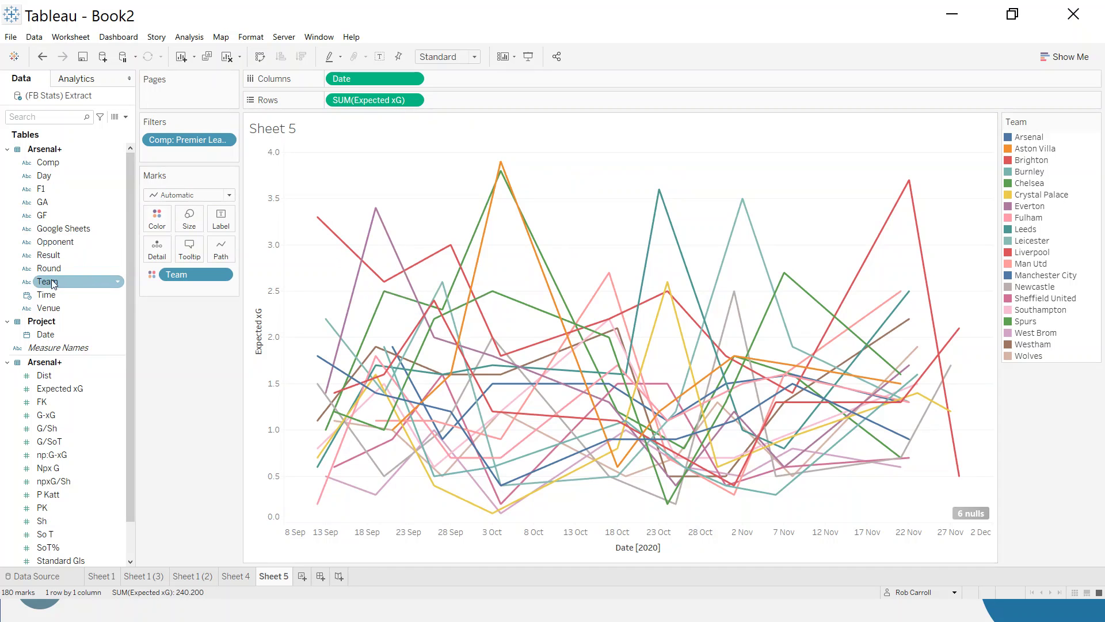
pyautogui.moveTo(49, 281); pyautogui.dragTo(180, 162)
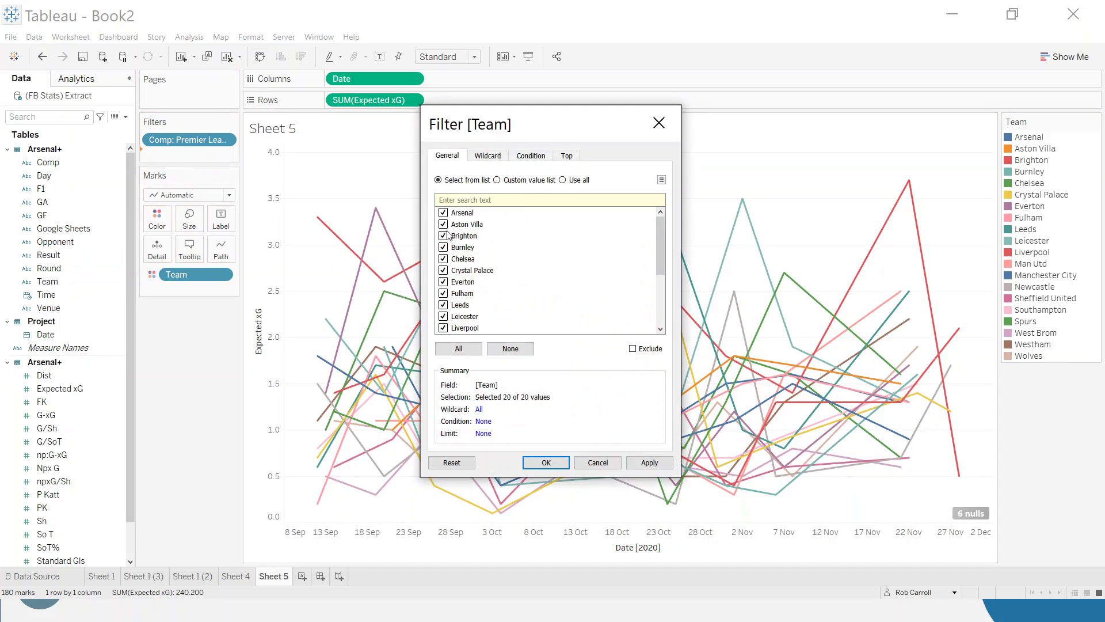
# Limit the Team filter to Liverpool, Southampton and Manchester City
pyautogui.click(510, 348)
pyautogui.click(446, 329)
pyautogui.scroll(-3, 452, 268)
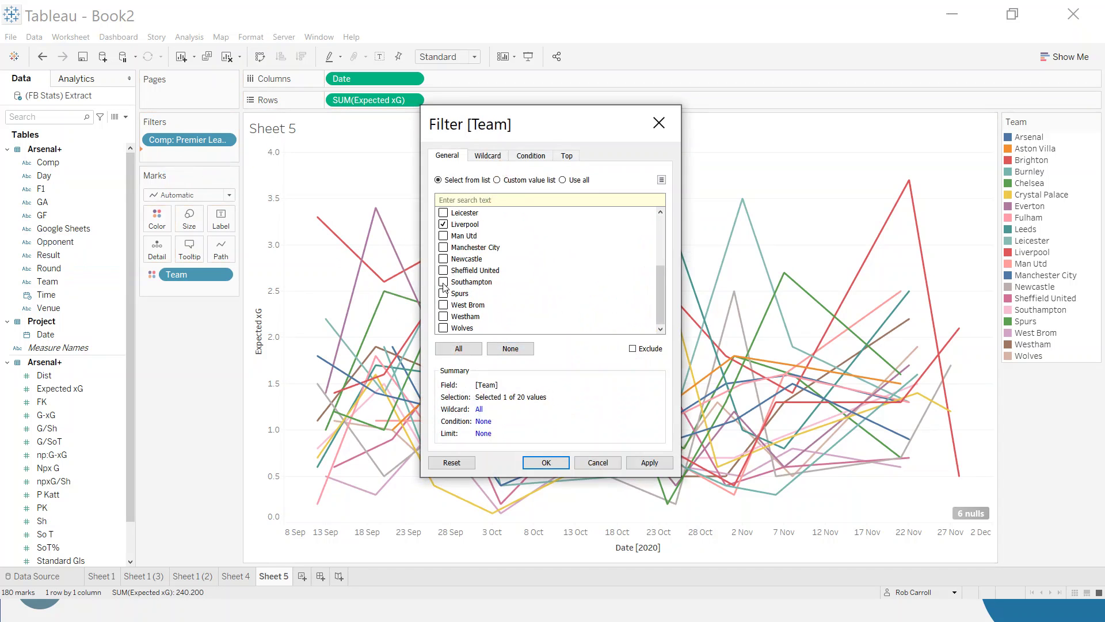
pyautogui.click(443, 282)
pyautogui.click(443, 248)
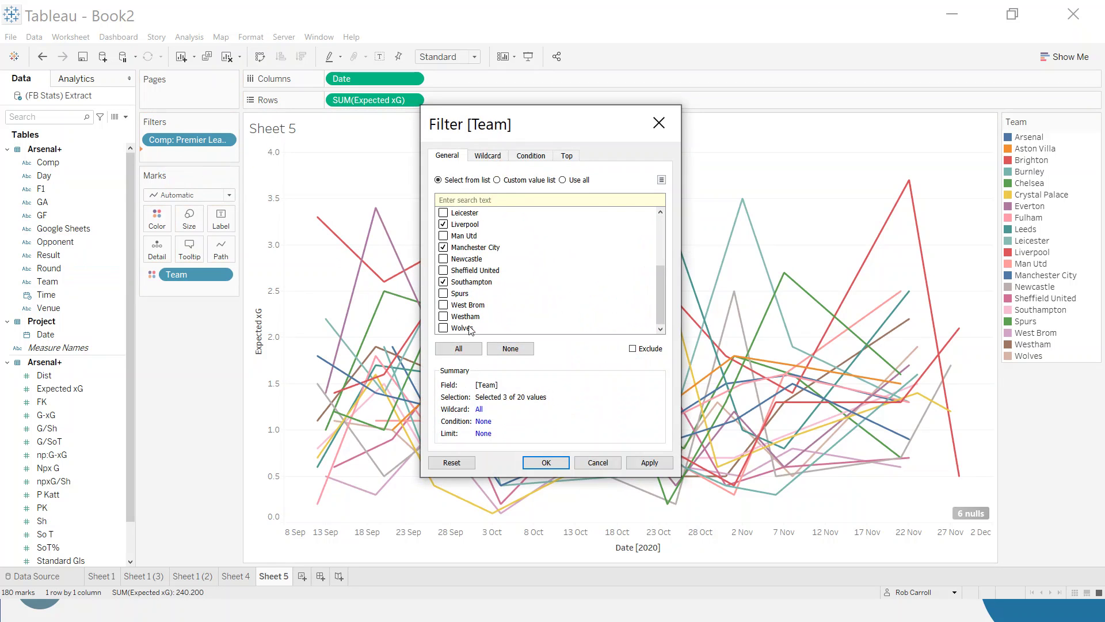
pyautogui.click(544, 462)
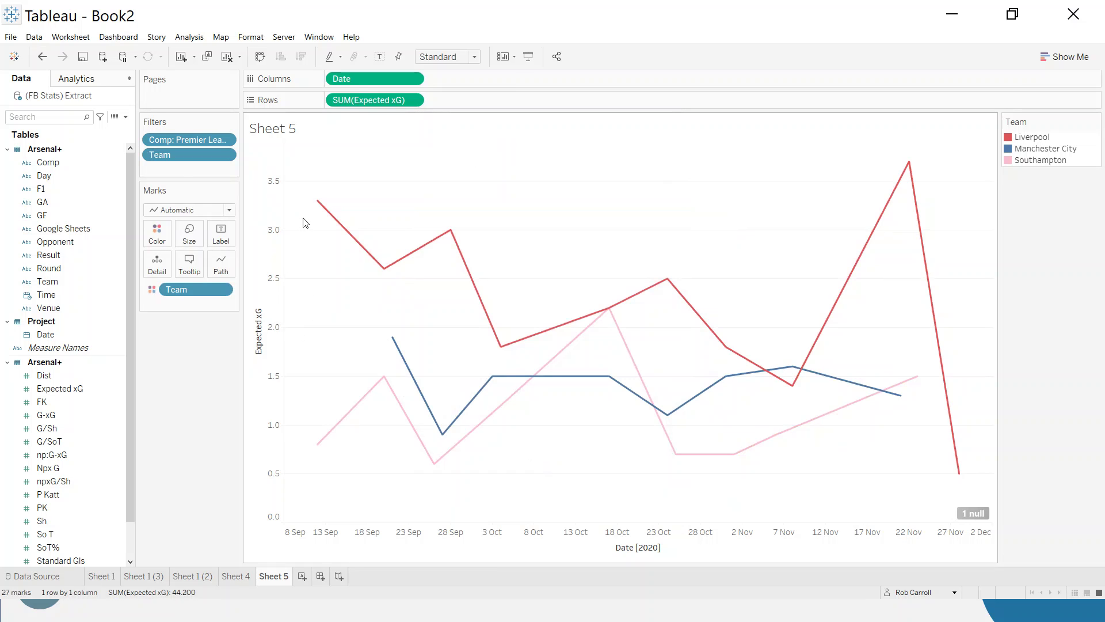
pyautogui.moveTo(316, 212)
pyautogui.moveTo(393, 342)
pyautogui.moveTo(330, 436)
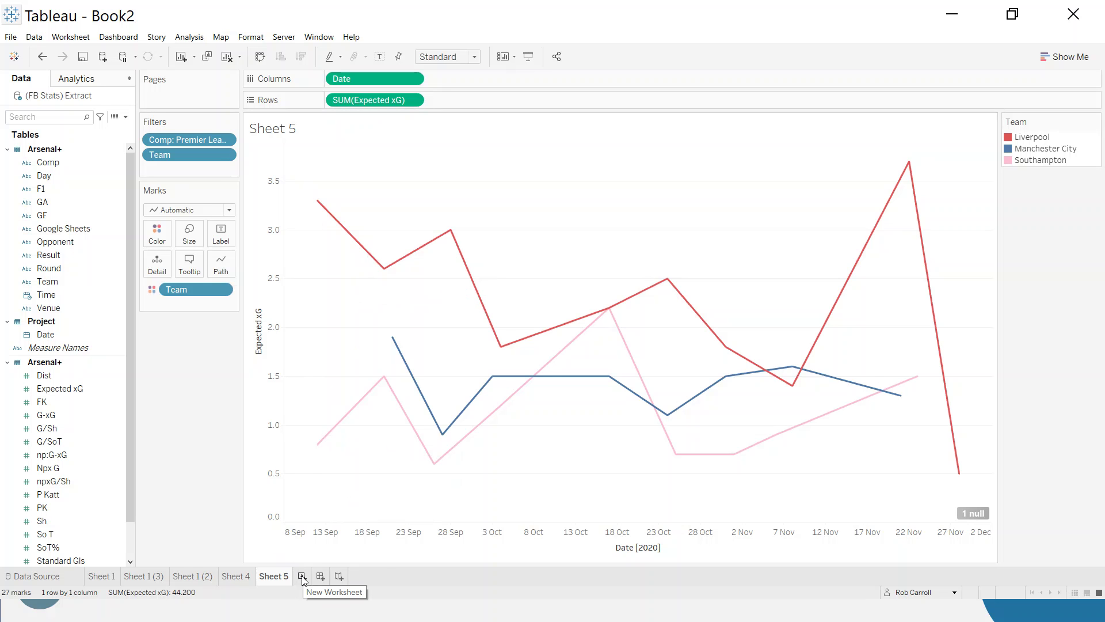
# Duplicate Sheet 5 as a table of Team and discrete Date, with Expected xG removed
pyautogui.rightClick(272, 575)
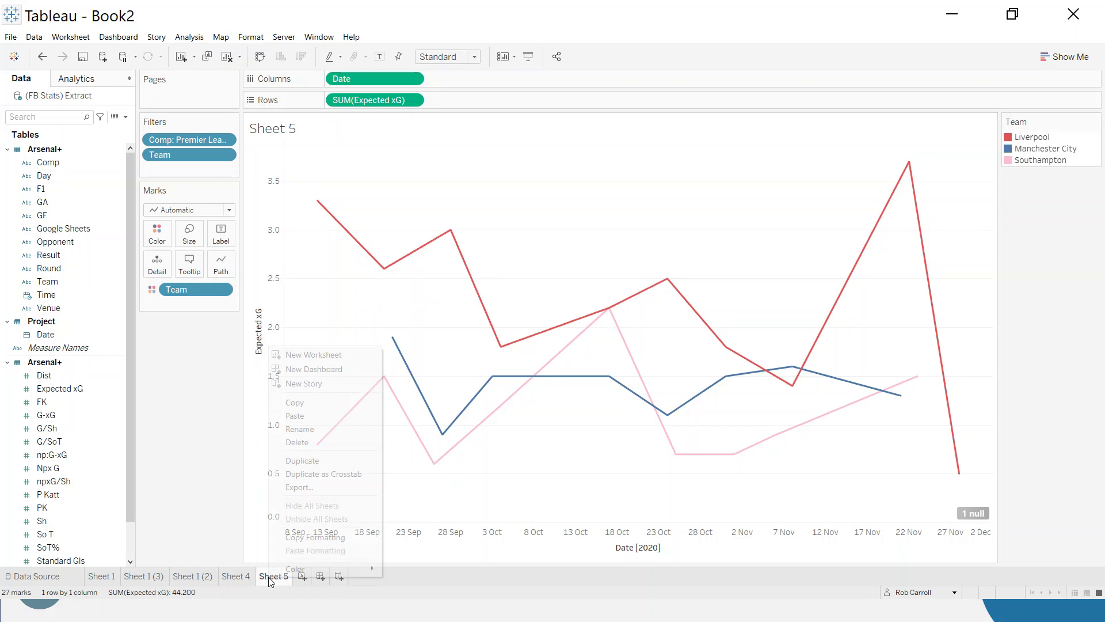
pyautogui.click(326, 463)
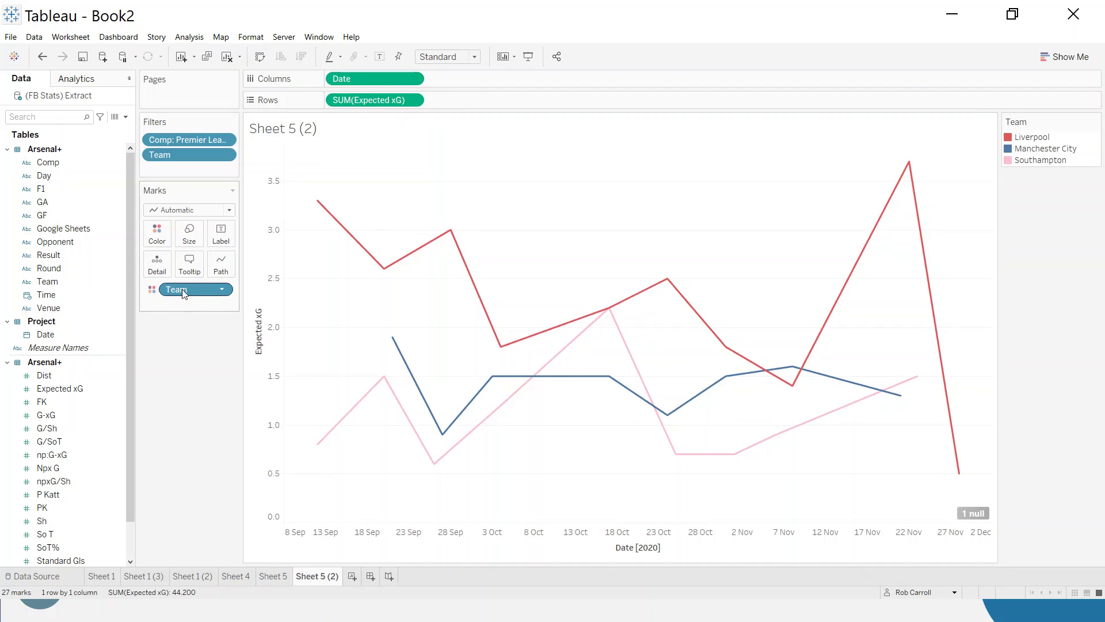
pyautogui.moveTo(183, 294); pyautogui.dragTo(426, 99)
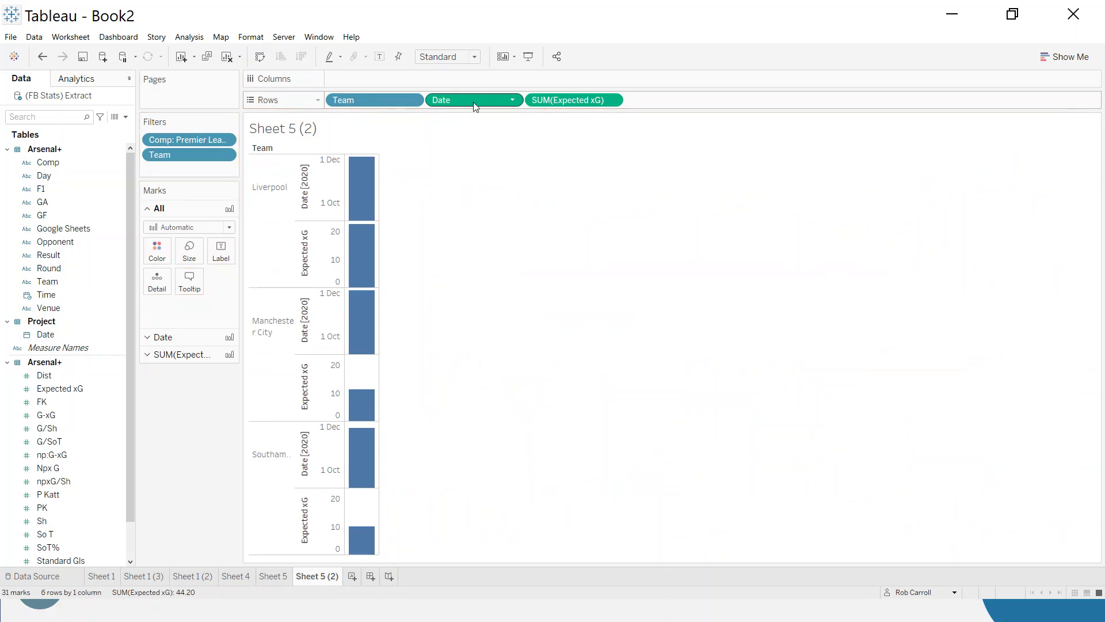
pyautogui.click(513, 101)
pyautogui.click(472, 453)
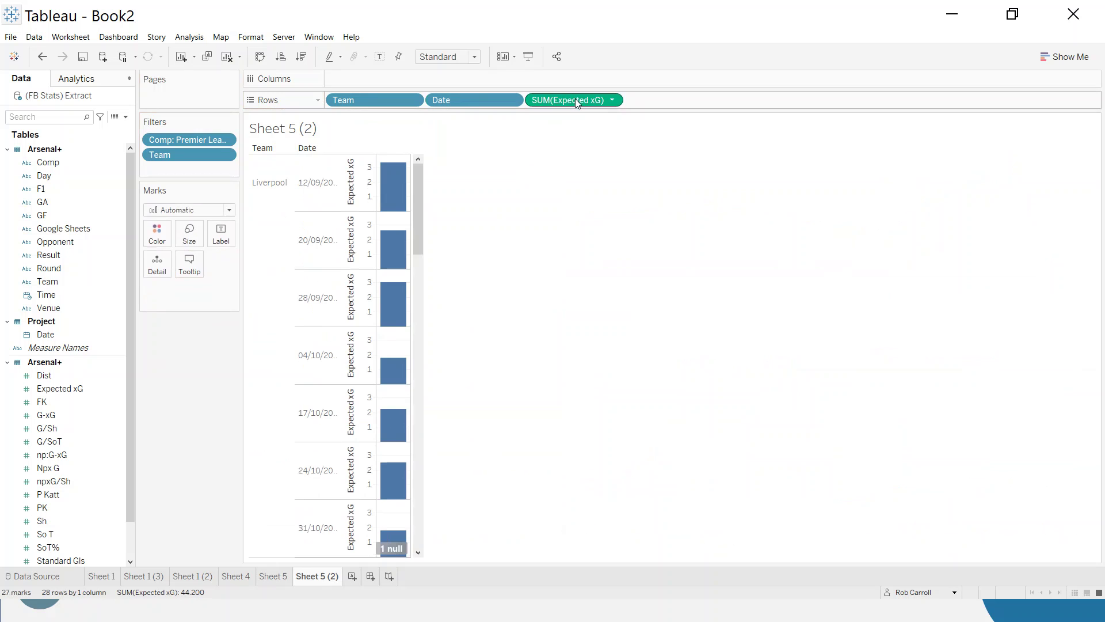
pyautogui.moveTo(575, 99); pyautogui.dragTo(171, 372)
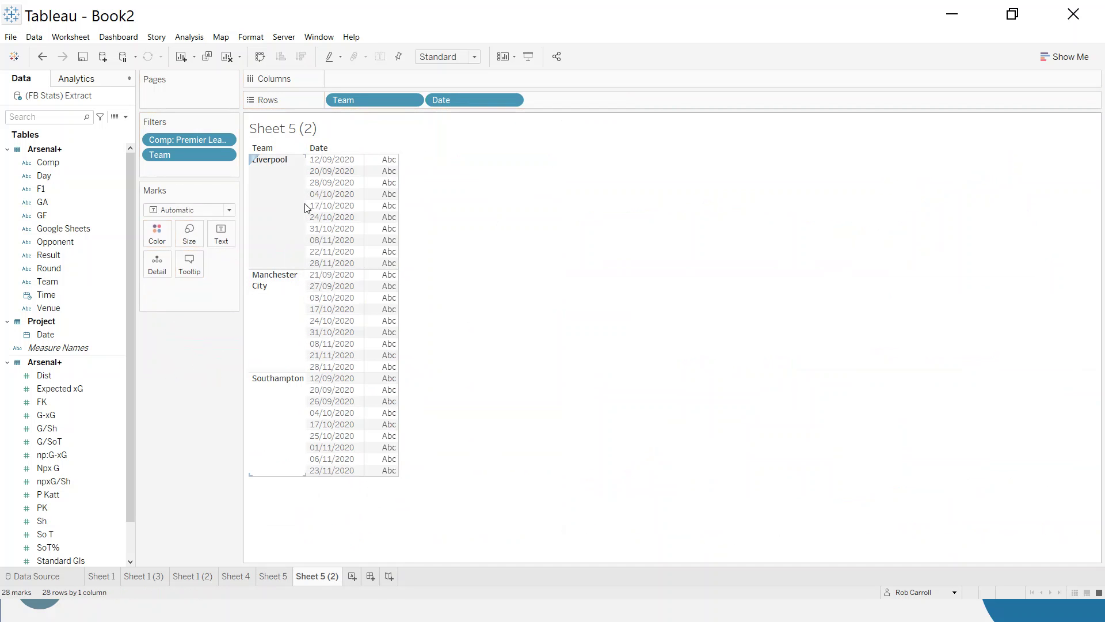
# Select Liverpool's, Manchester City's and Southampton's rows in turn, then clear the selection
pyautogui.click(279, 173)
pyautogui.click(281, 313)
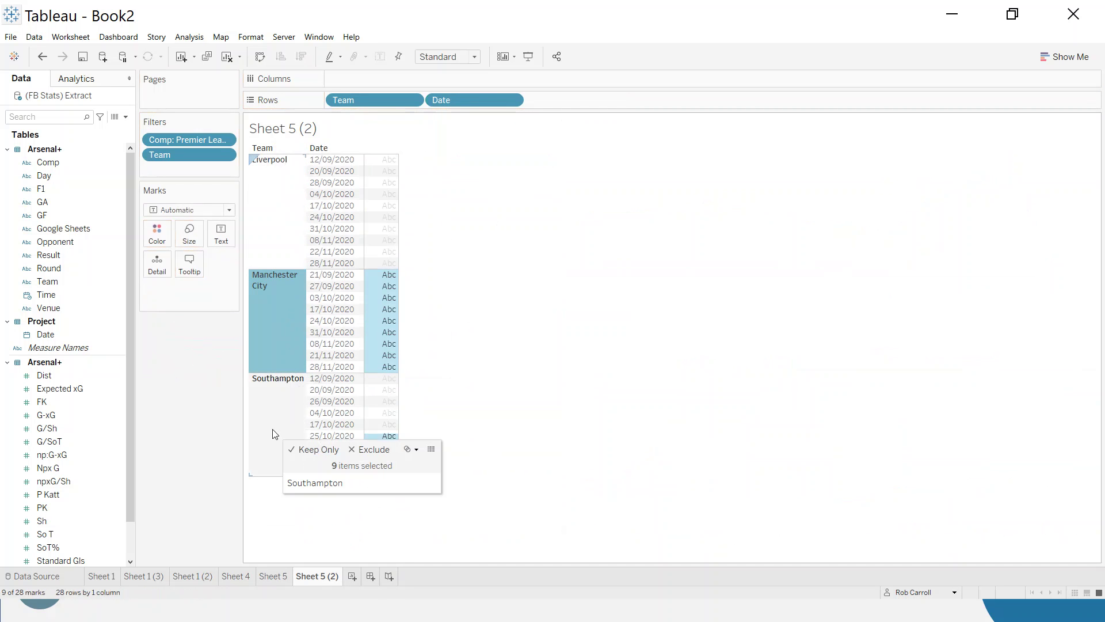
pyautogui.click(274, 432)
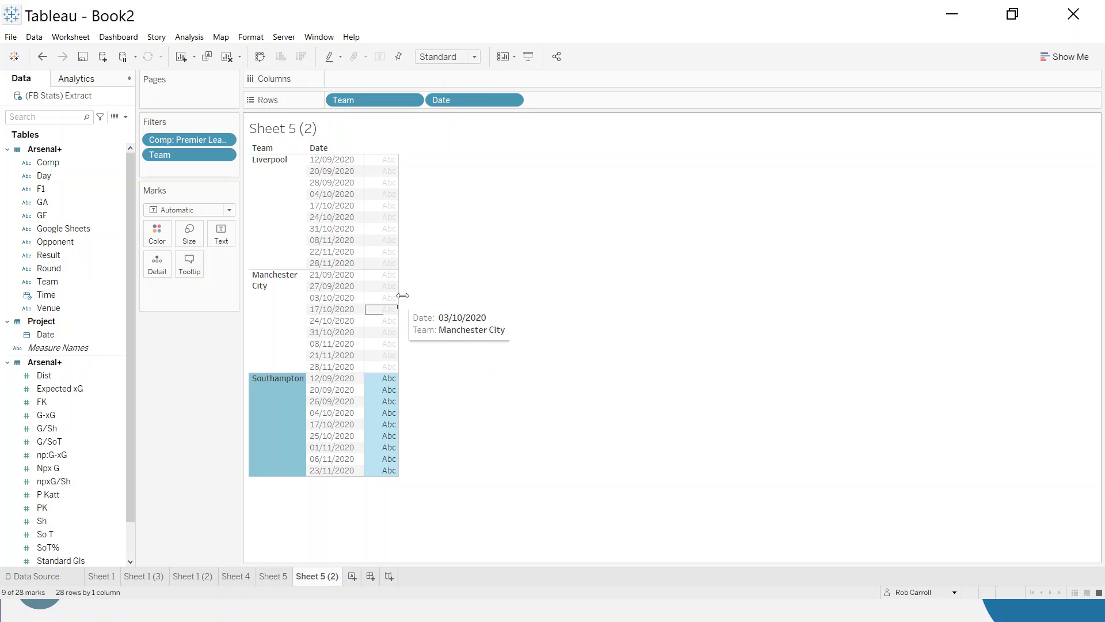
pyautogui.click(449, 304)
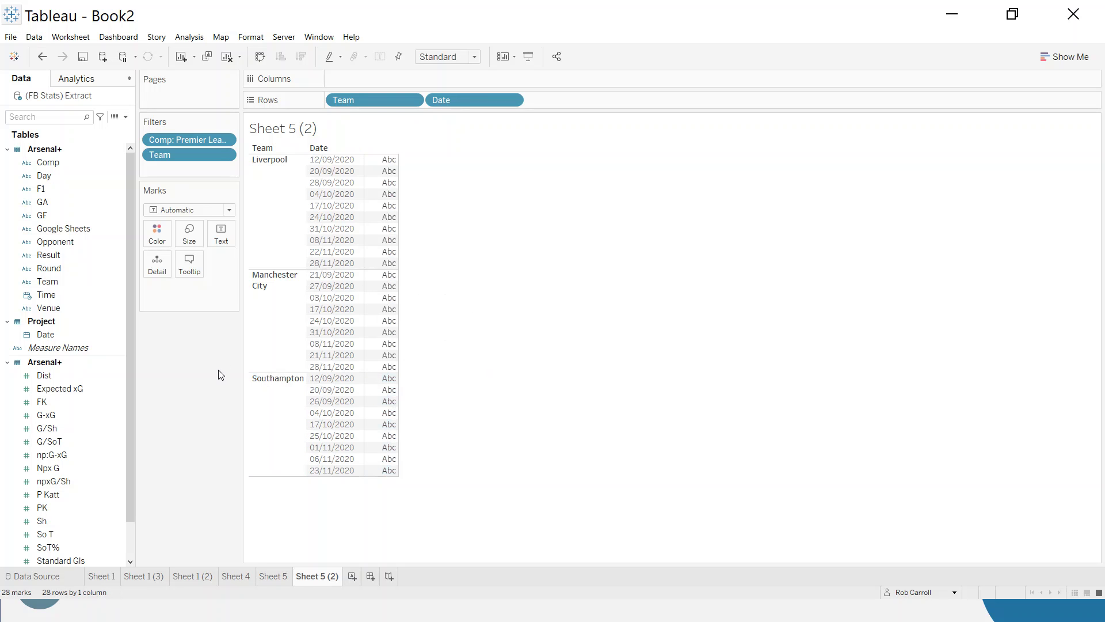
# Create an ad-hoc INDEX() calculation and show it as the table's text
pyautogui.doubleClick(193, 300)
pyautogui.press('Escape')
pyautogui.doubleClick(190, 294)
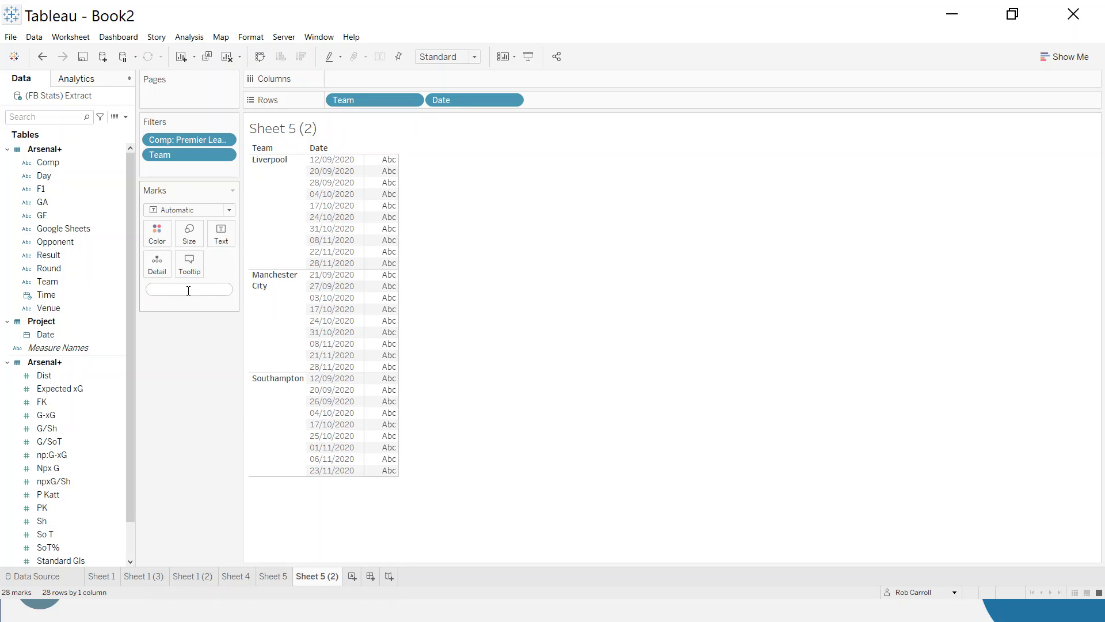
pyautogui.write('index')
pyautogui.press('Return')
pyautogui.press('Return')
pyautogui.moveTo(188, 289); pyautogui.dragTo(223, 246)
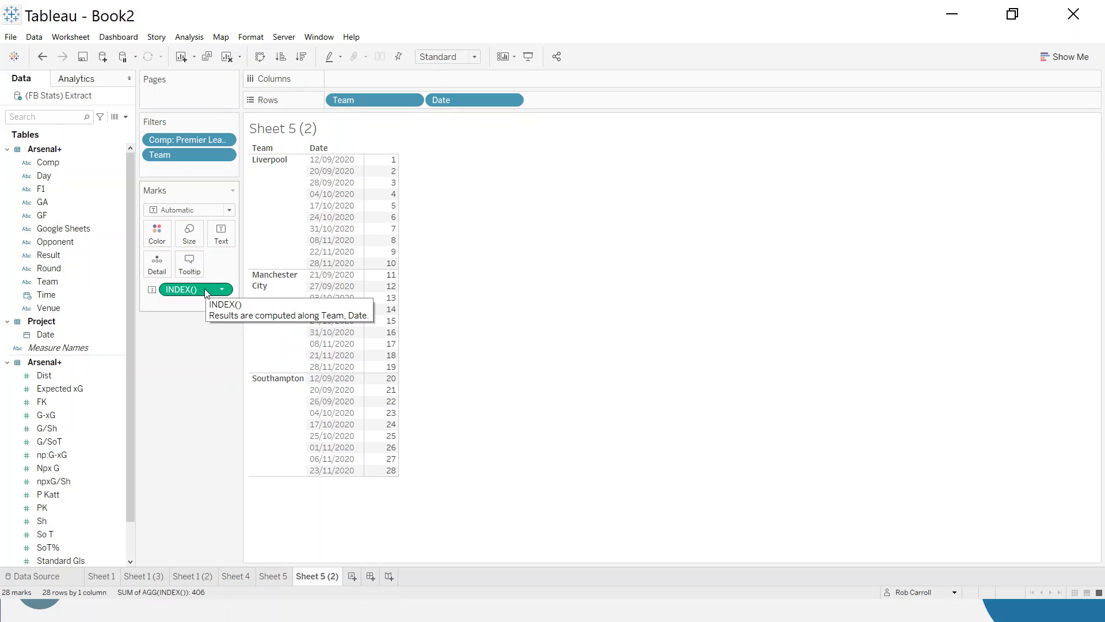
pyautogui.moveTo(380, 230)
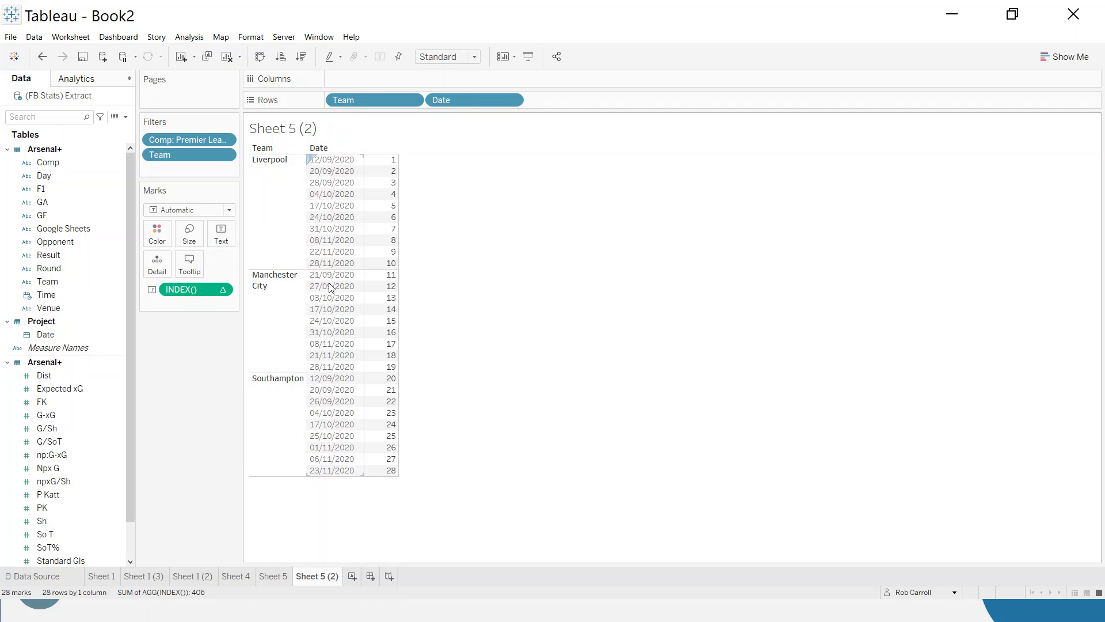
pyautogui.rightClick(194, 293)
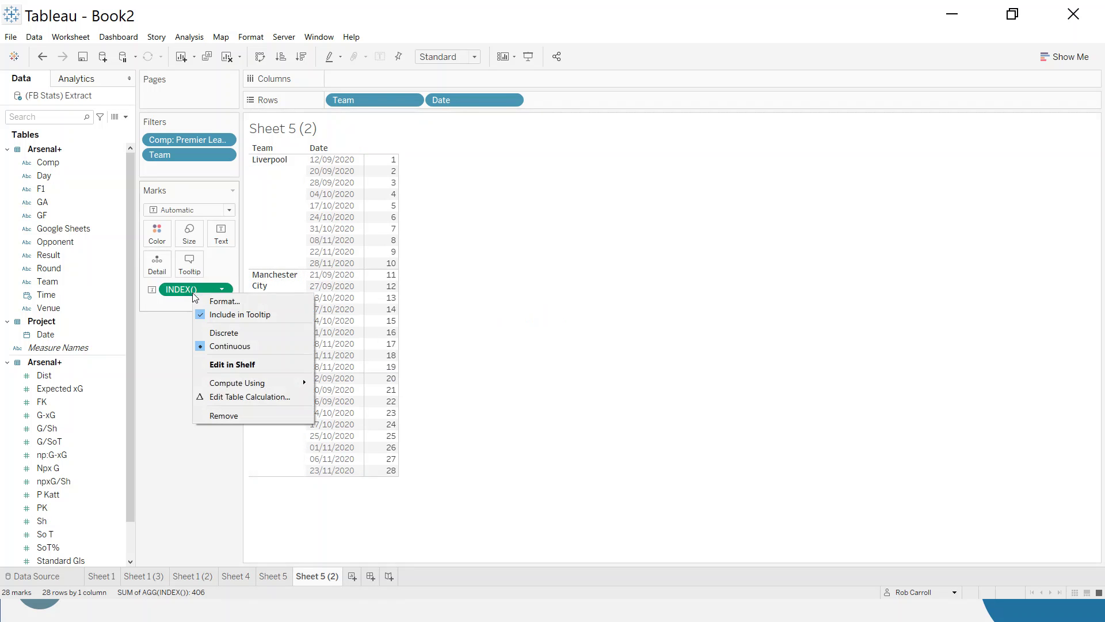
# Make INDEX() compute along Date, restarting for each Team, and move it to Columns
pyautogui.click(268, 395)
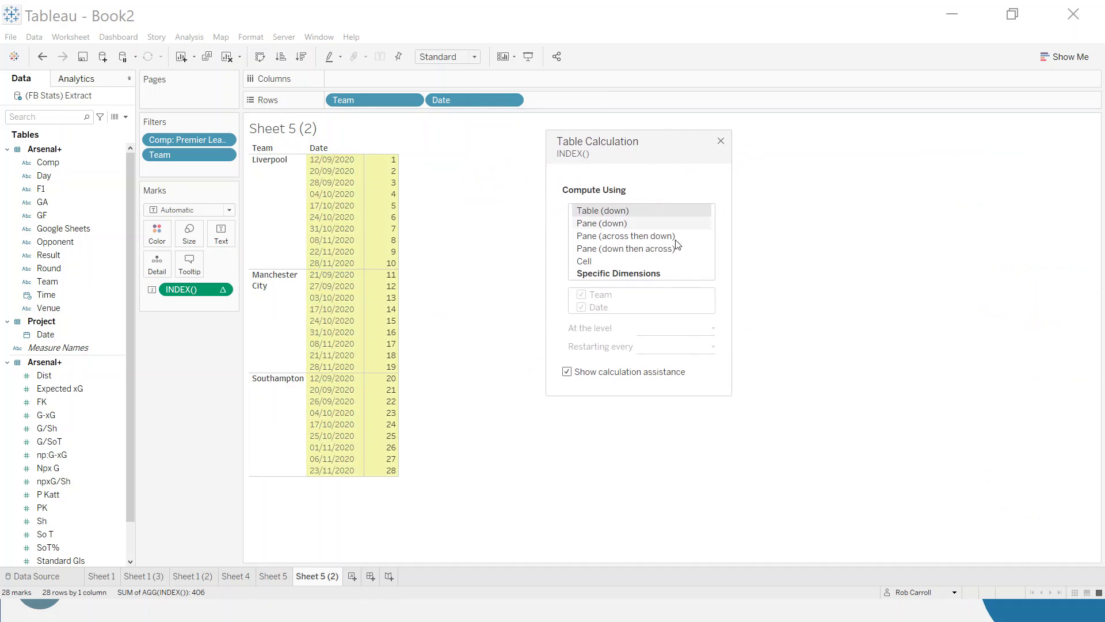
pyautogui.click(603, 275)
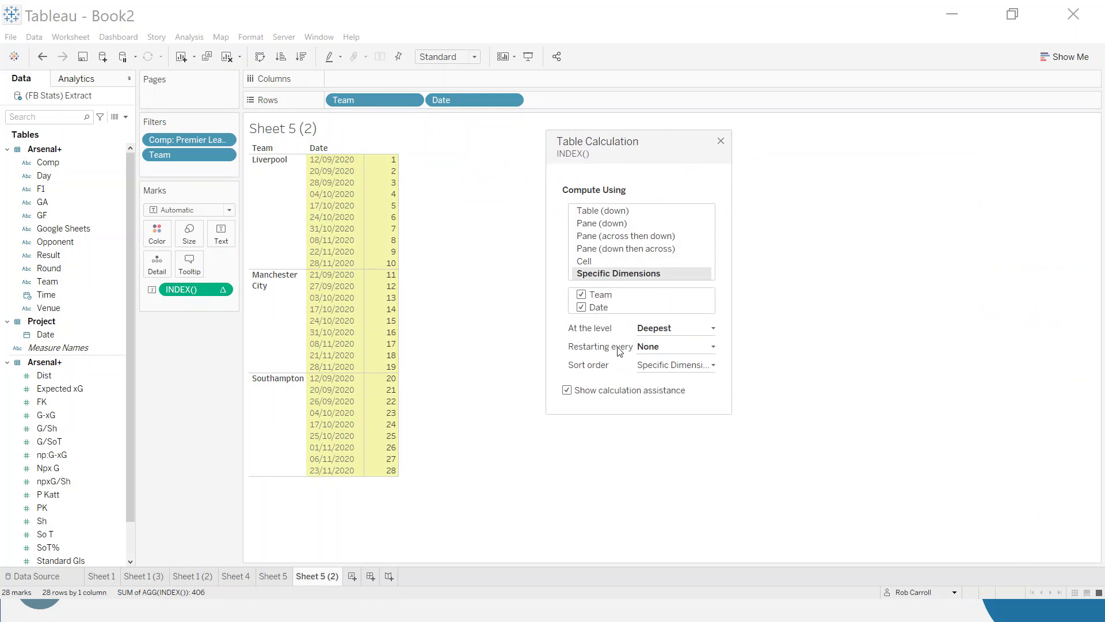
pyautogui.click(648, 348)
pyautogui.click(658, 369)
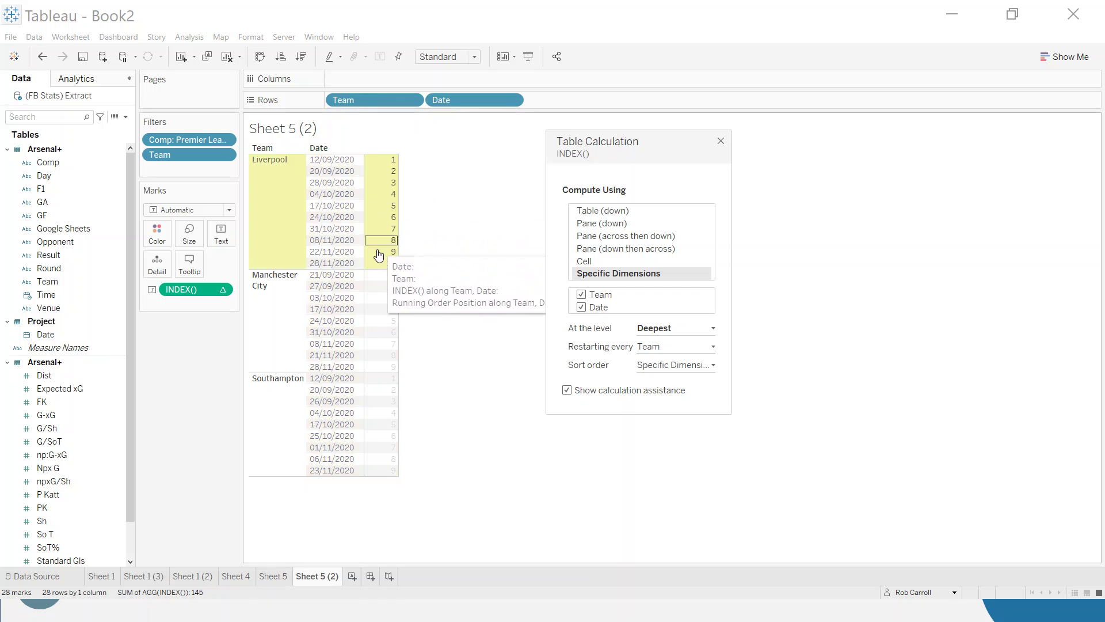
pyautogui.moveTo(384, 276); pyautogui.dragTo(385, 475)
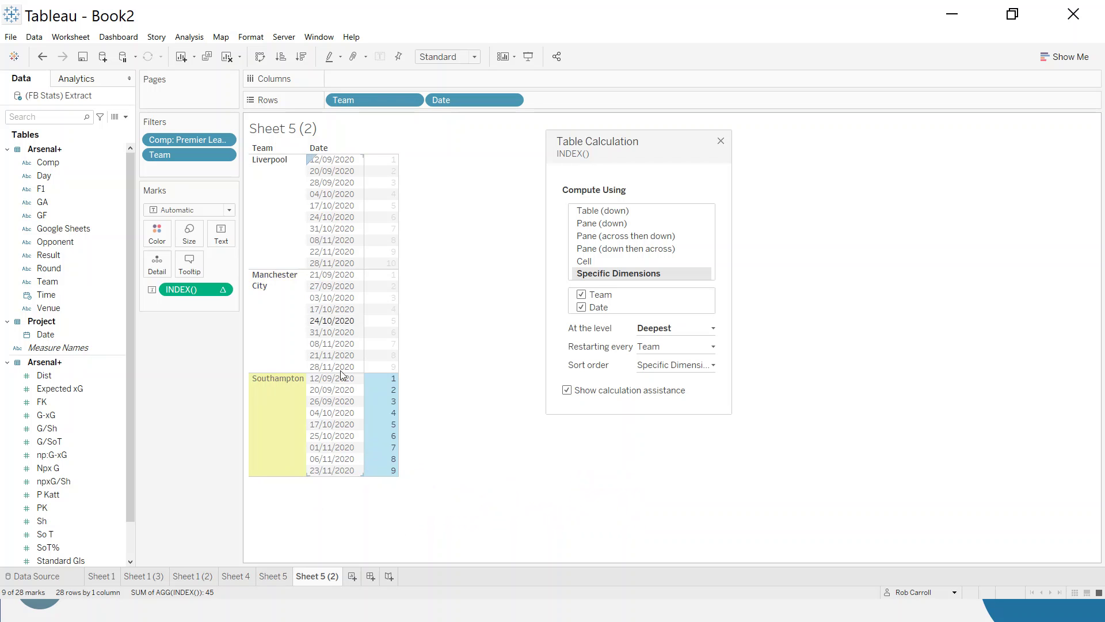
pyautogui.click(439, 427)
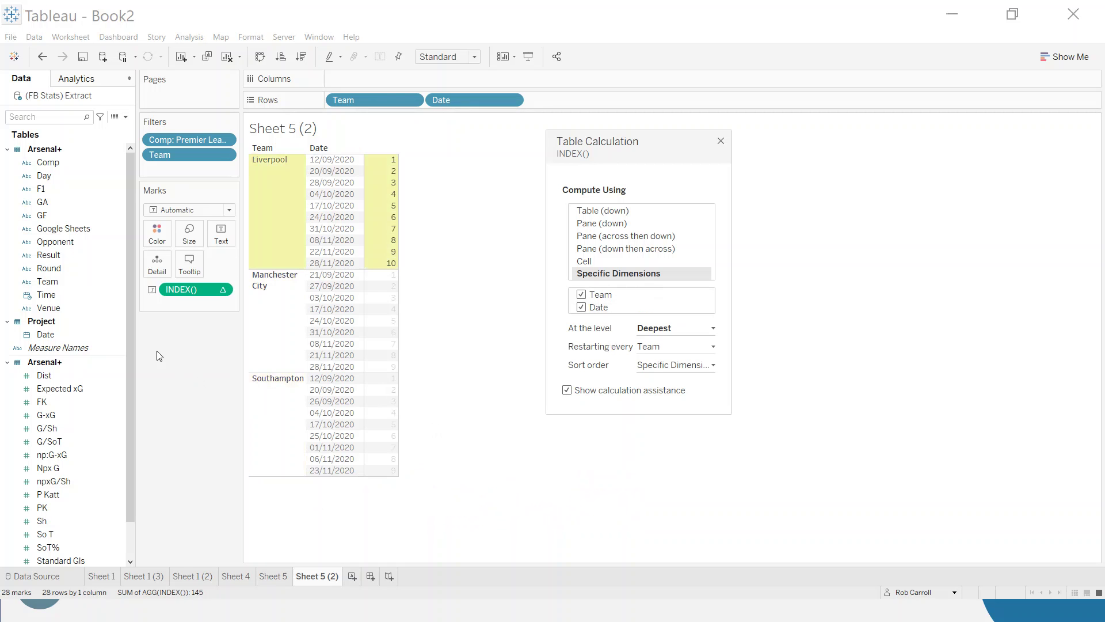
pyautogui.click(721, 142)
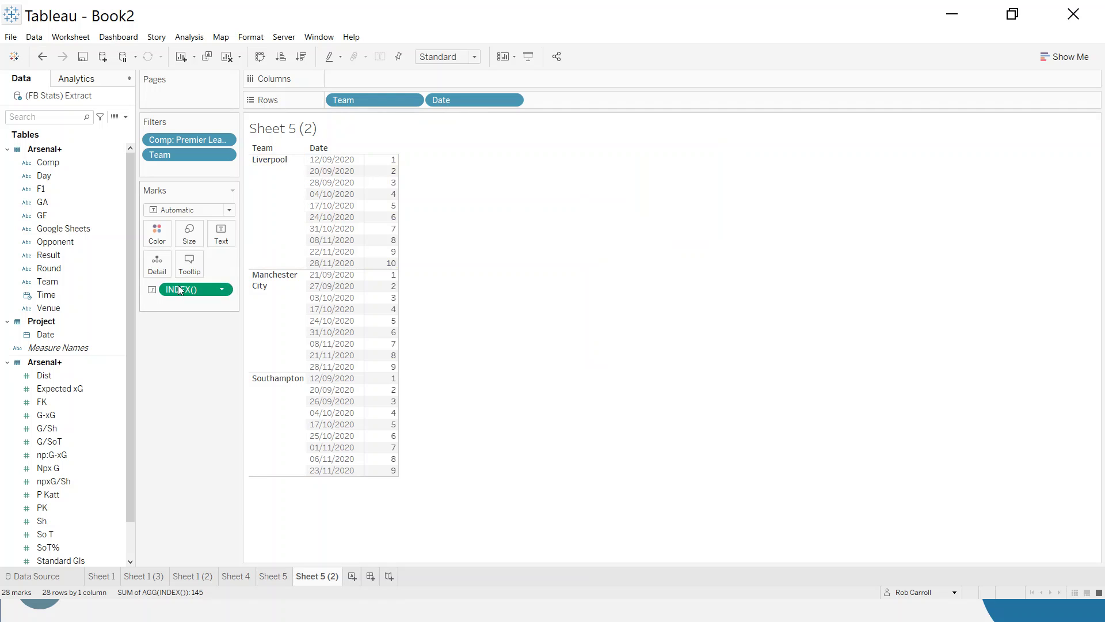
pyautogui.moveTo(181, 290); pyautogui.dragTo(342, 84)
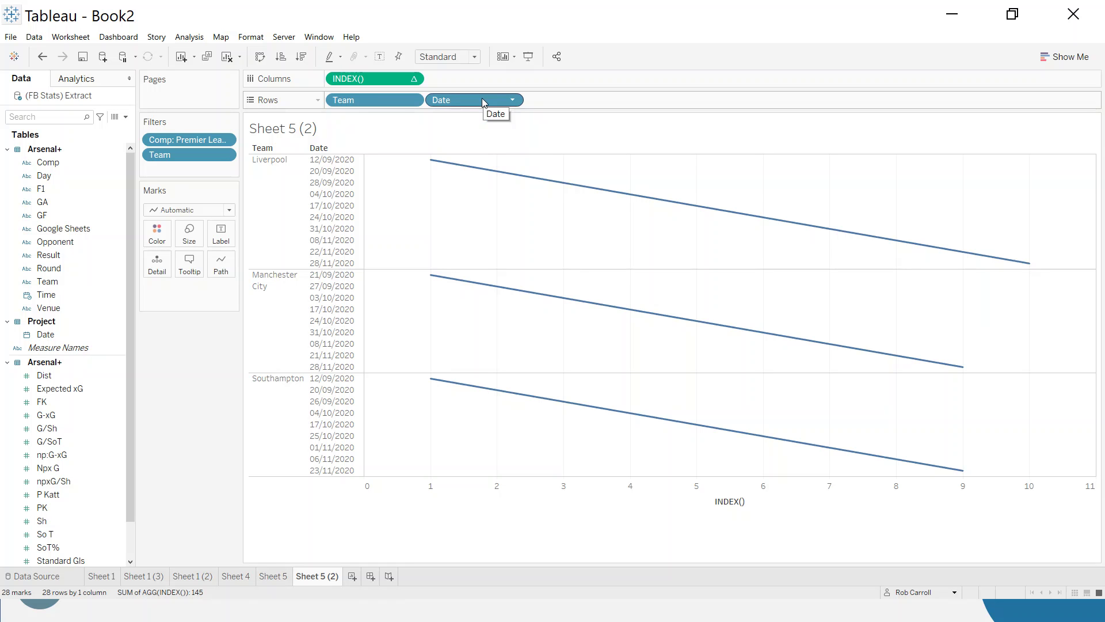
# Move Date to Detail and Team to Color, and put Expected xG on Rows
pyautogui.moveTo(483, 99); pyautogui.dragTo(120, 502)
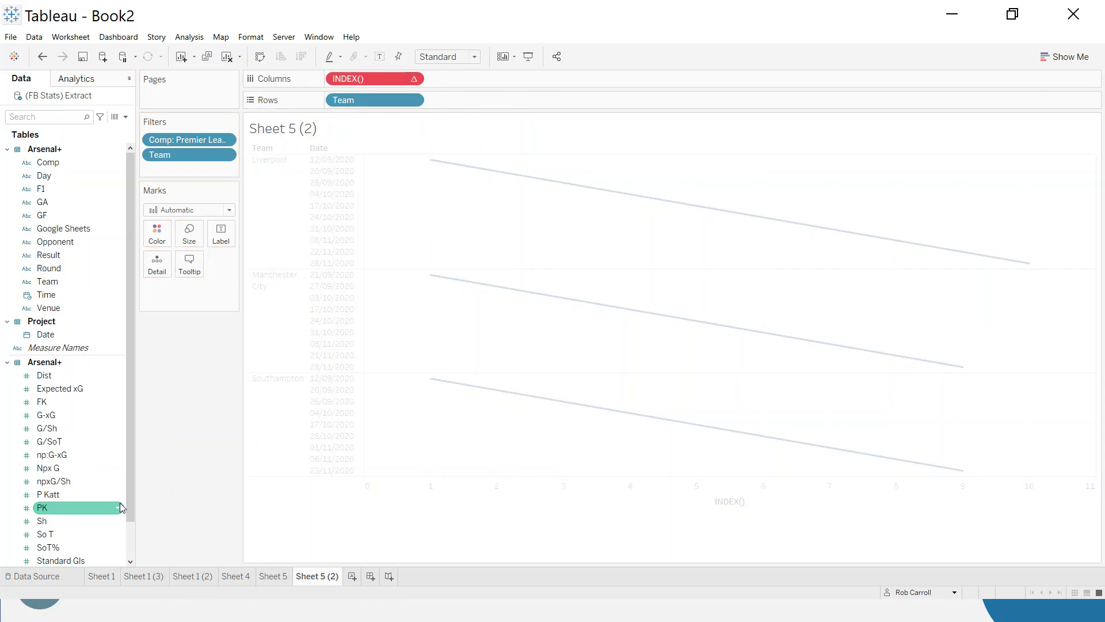
pyautogui.click(43, 56)
pyautogui.moveTo(488, 99); pyautogui.dragTo(159, 267)
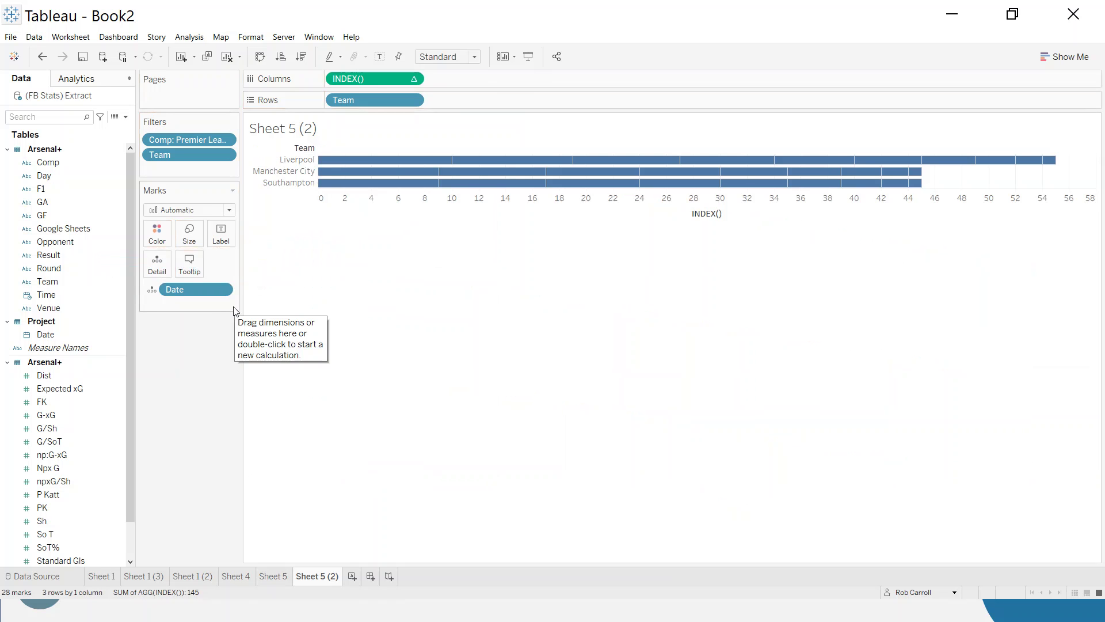
pyautogui.moveTo(363, 99); pyautogui.dragTo(159, 236)
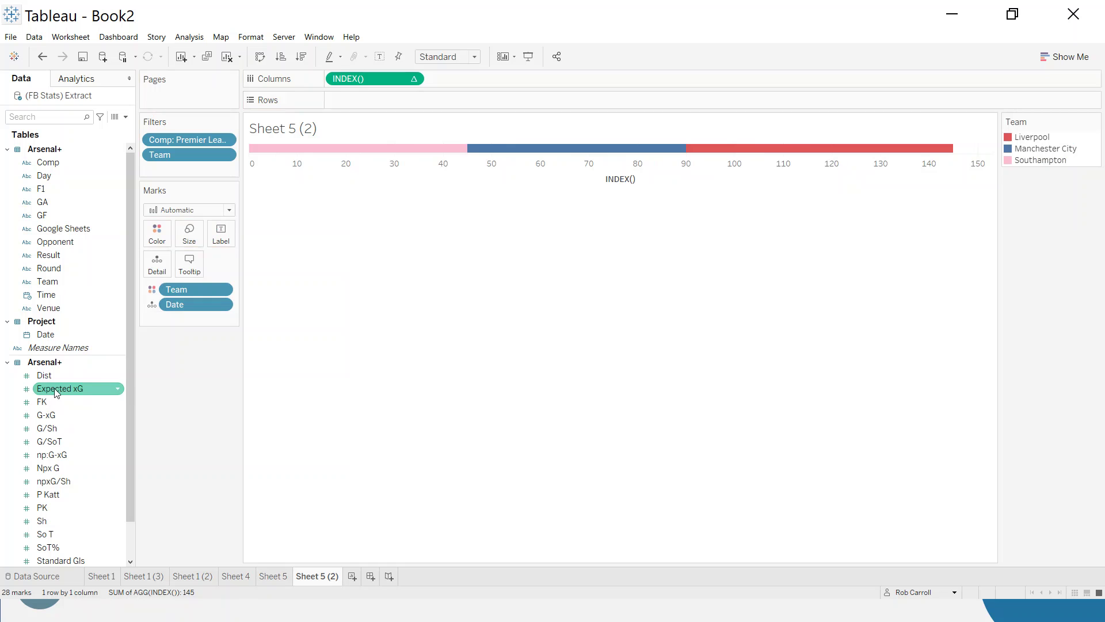
pyautogui.moveTo(60, 388); pyautogui.dragTo(370, 101)
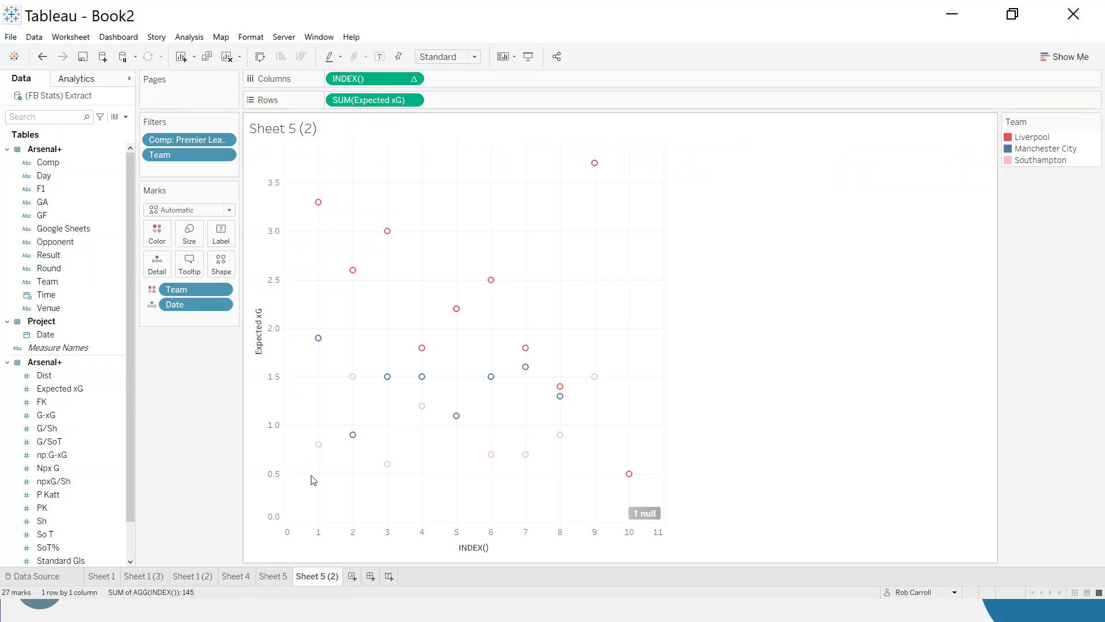
# Inspect each team's first-game Expected xG point; Liverpool's is 3.3
pyautogui.moveTo(297, 182); pyautogui.dragTo(326, 495)
pyautogui.click(325, 492)
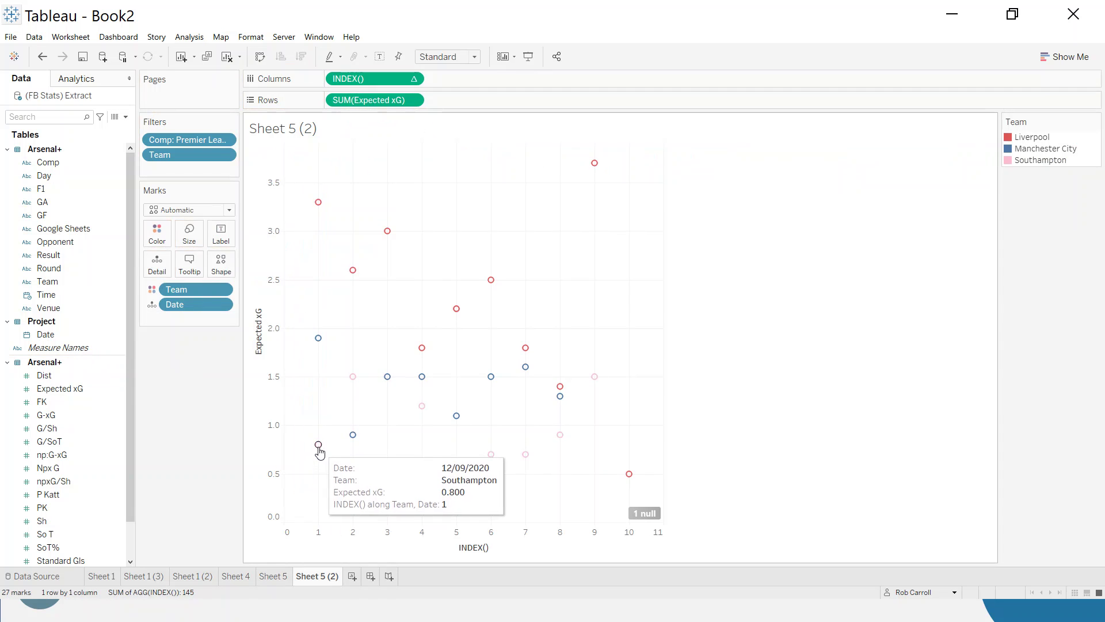
pyautogui.click(319, 445)
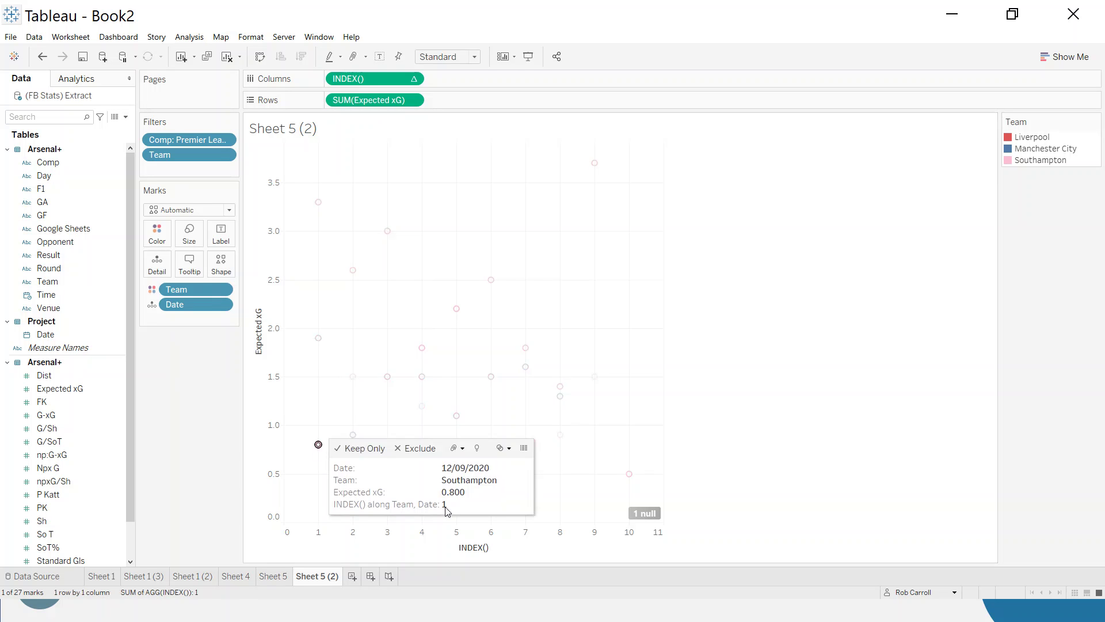
pyautogui.click(318, 338)
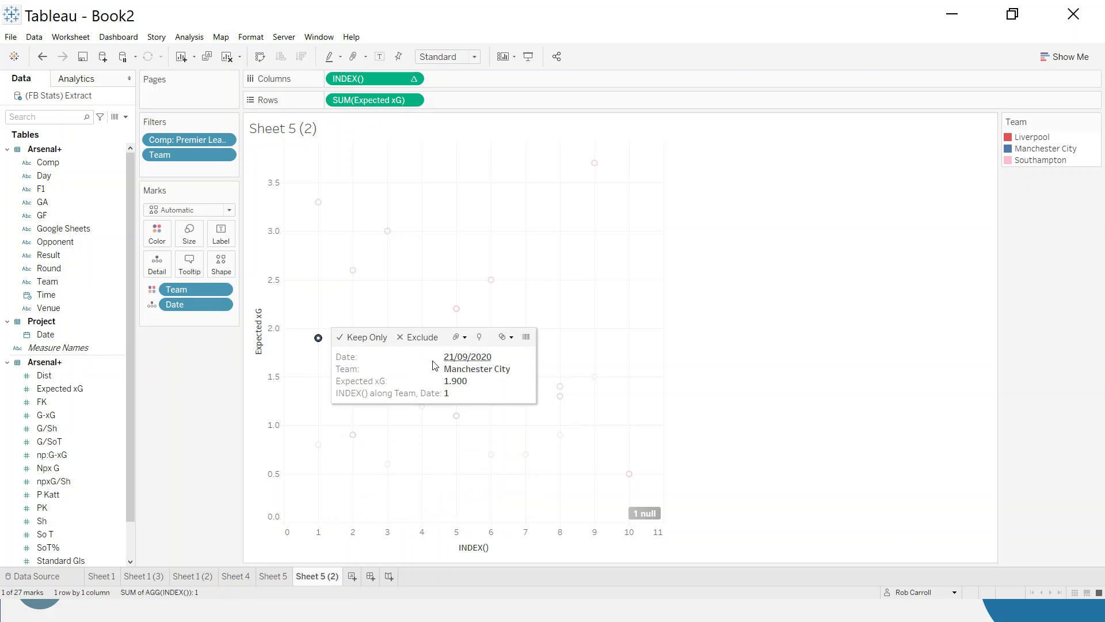
pyautogui.click(318, 203)
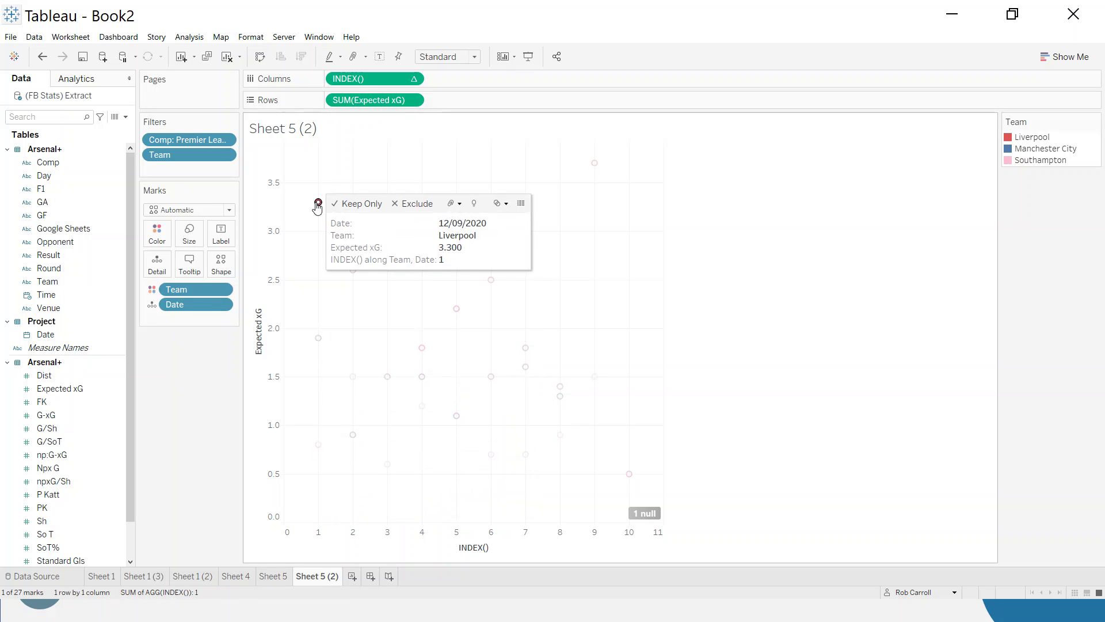
pyautogui.click(333, 301)
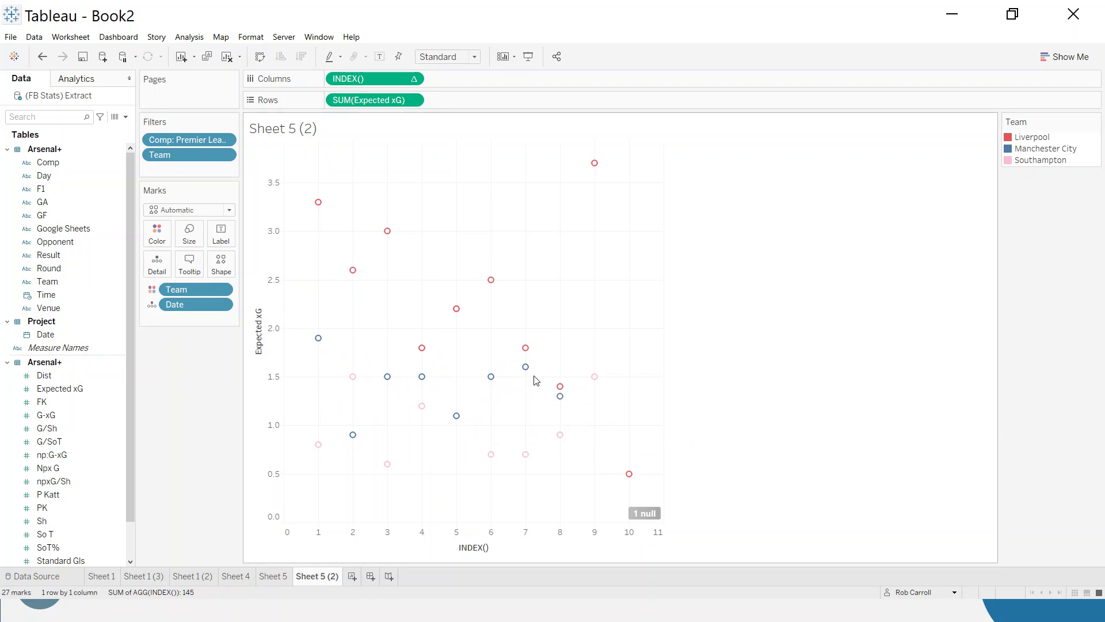
pyautogui.click(190, 209)
# Draw the marks as lines and make Expected xG a running total computed along Date
pyautogui.click(183, 248)
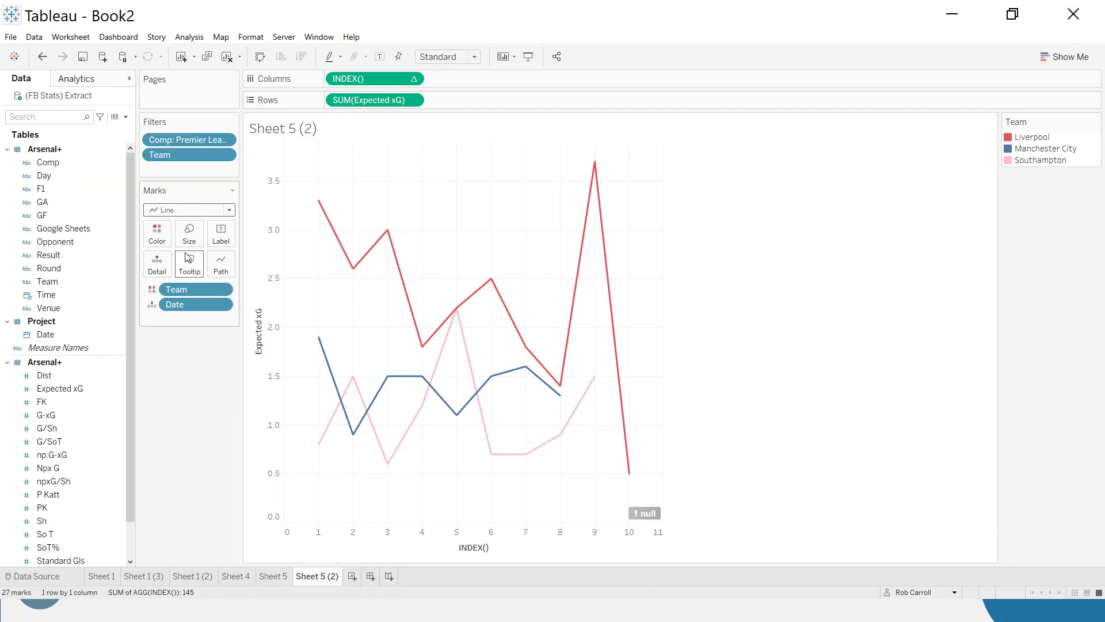
pyautogui.click(413, 100)
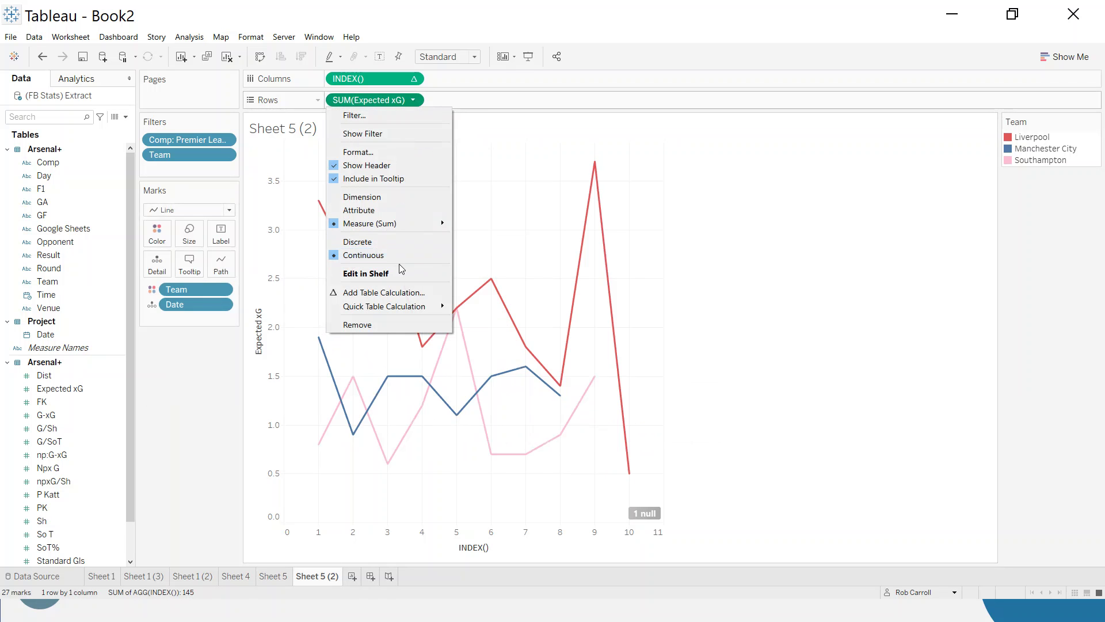
pyautogui.click(399, 293)
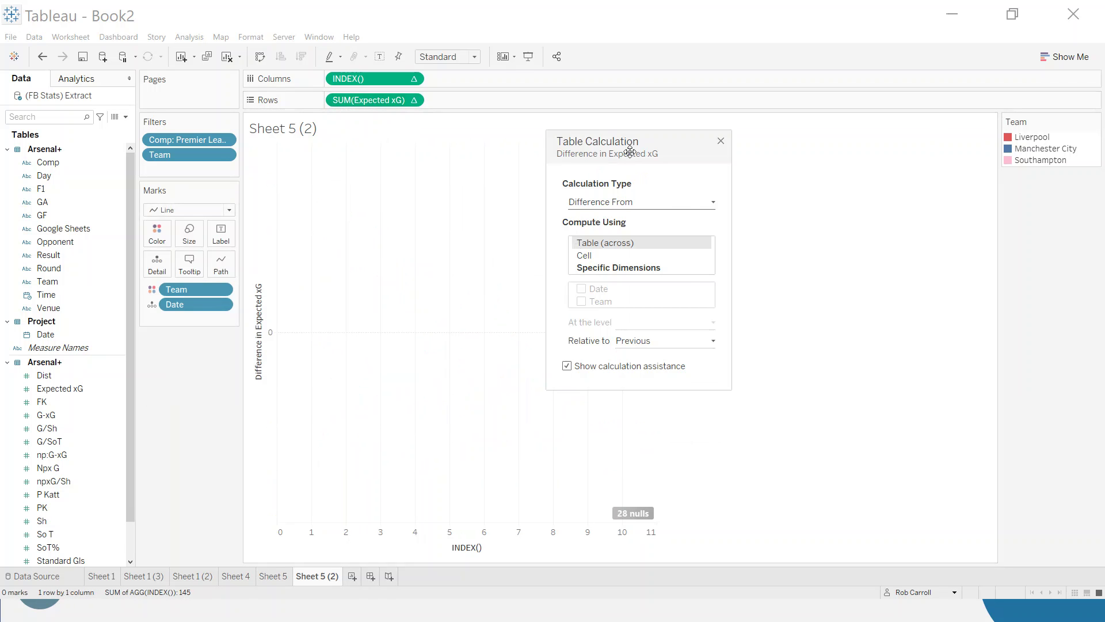
pyautogui.moveTo(629, 150); pyautogui.dragTo(770, 152)
pyautogui.click(749, 271)
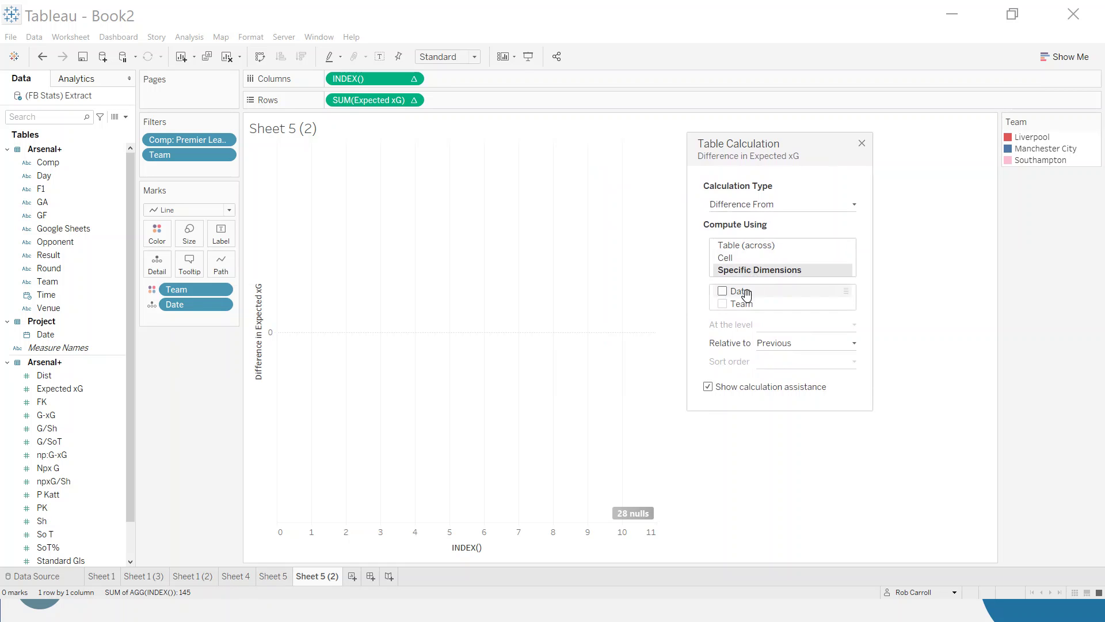
pyautogui.click(723, 292)
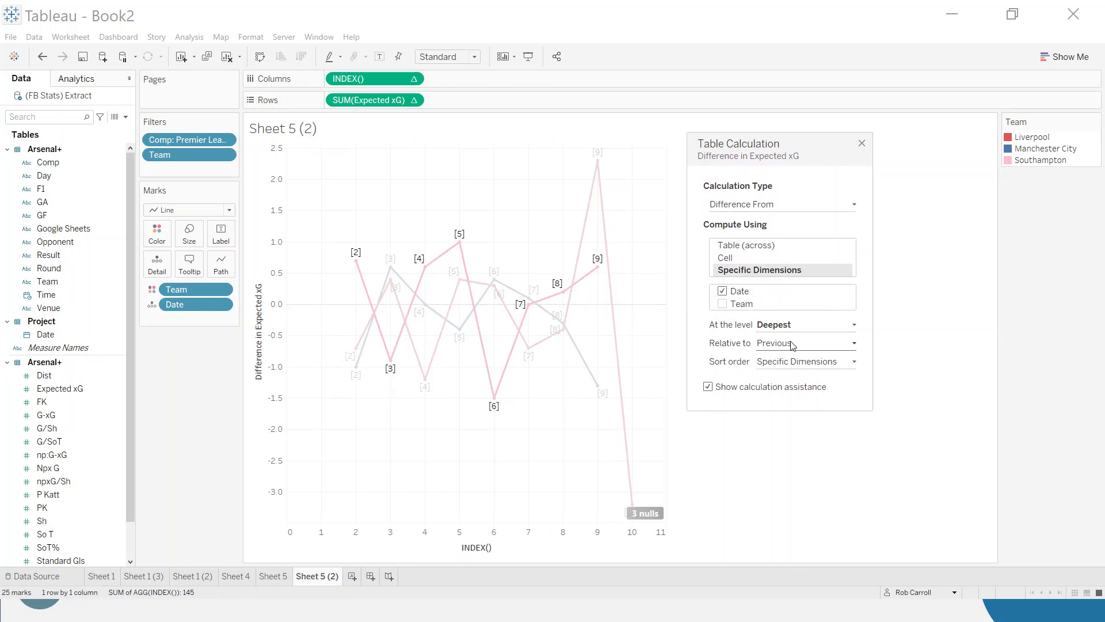
pyautogui.moveTo(742, 303)
pyautogui.mouseDown()
pyautogui.moveTo(747, 284)
pyautogui.moveTo(754, 299)
pyautogui.mouseUp()
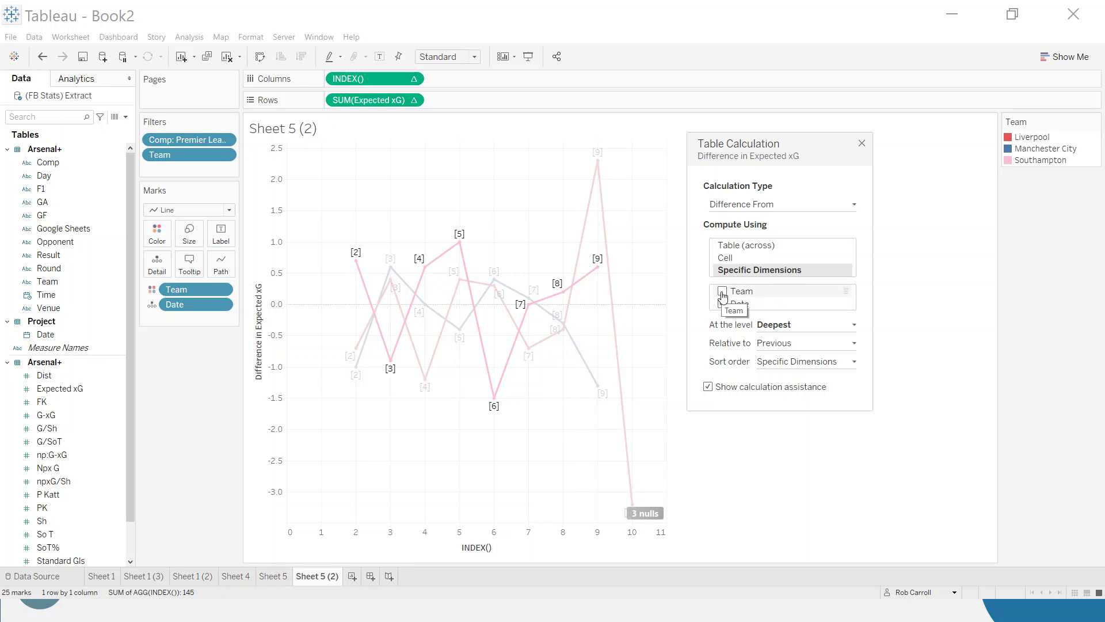
pyautogui.click(748, 204)
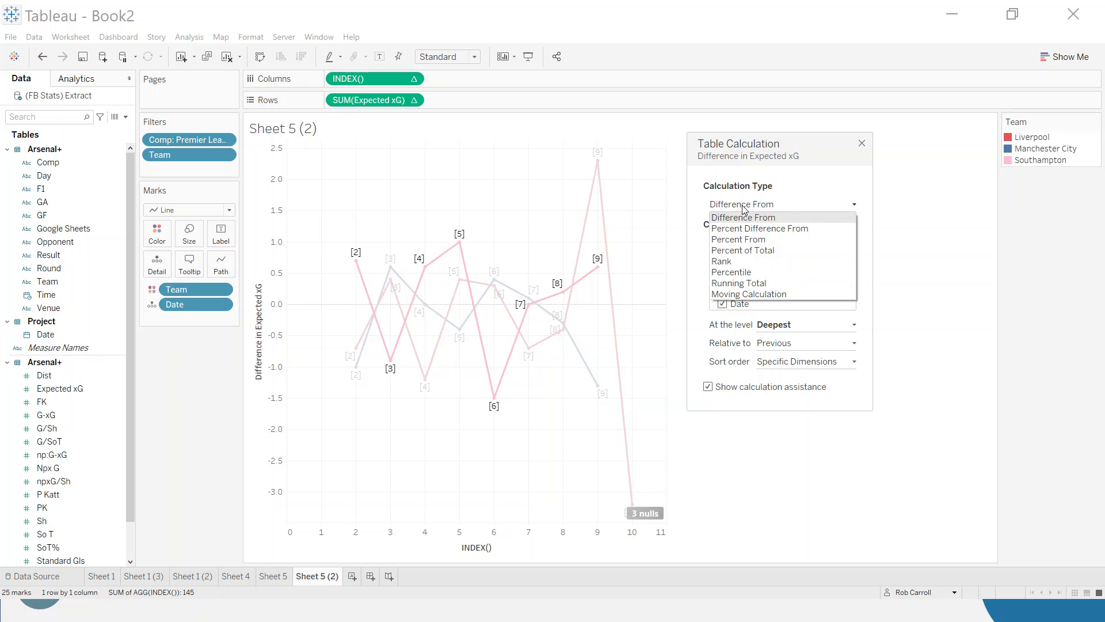
pyautogui.click(747, 283)
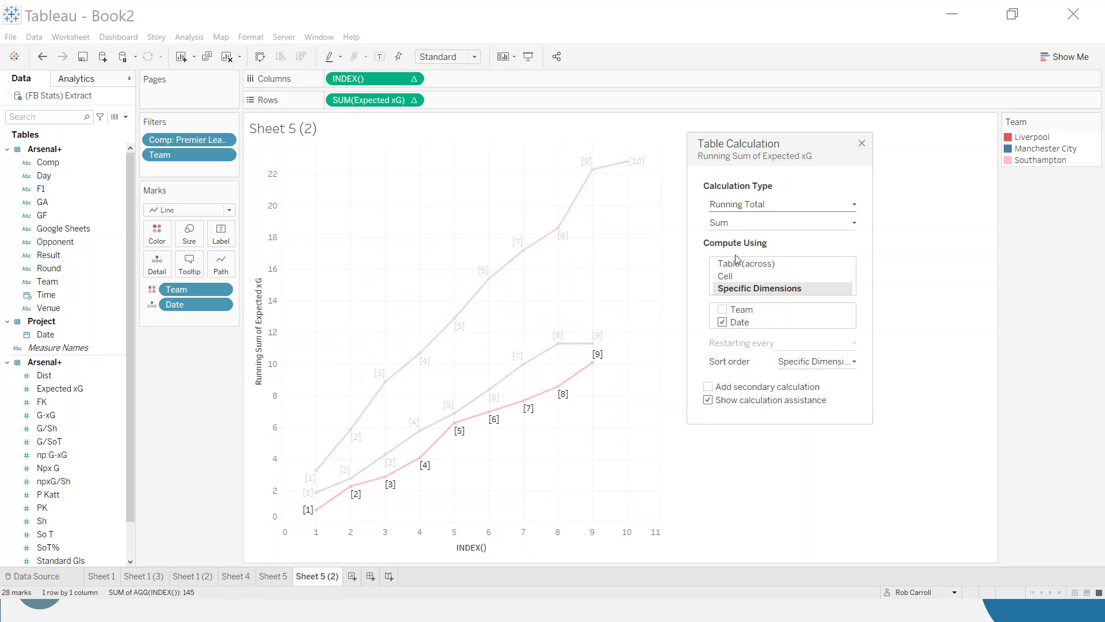
pyautogui.click(862, 143)
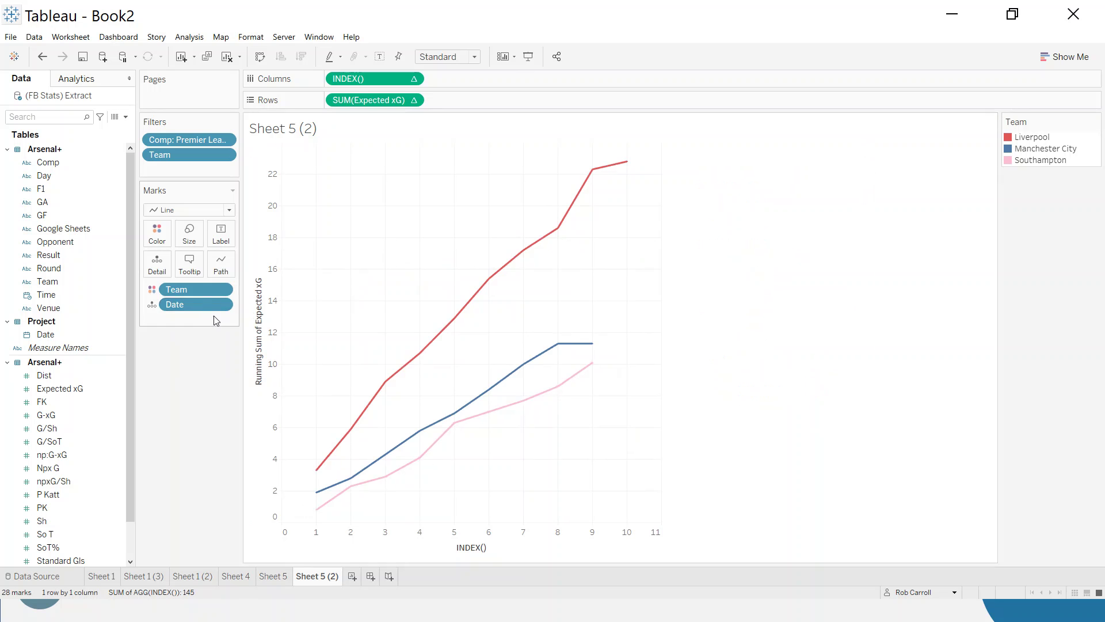
# Size the chart to Entire View and compare it with Sheet 1 (3)
pyautogui.click(449, 57)
pyautogui.click(451, 102)
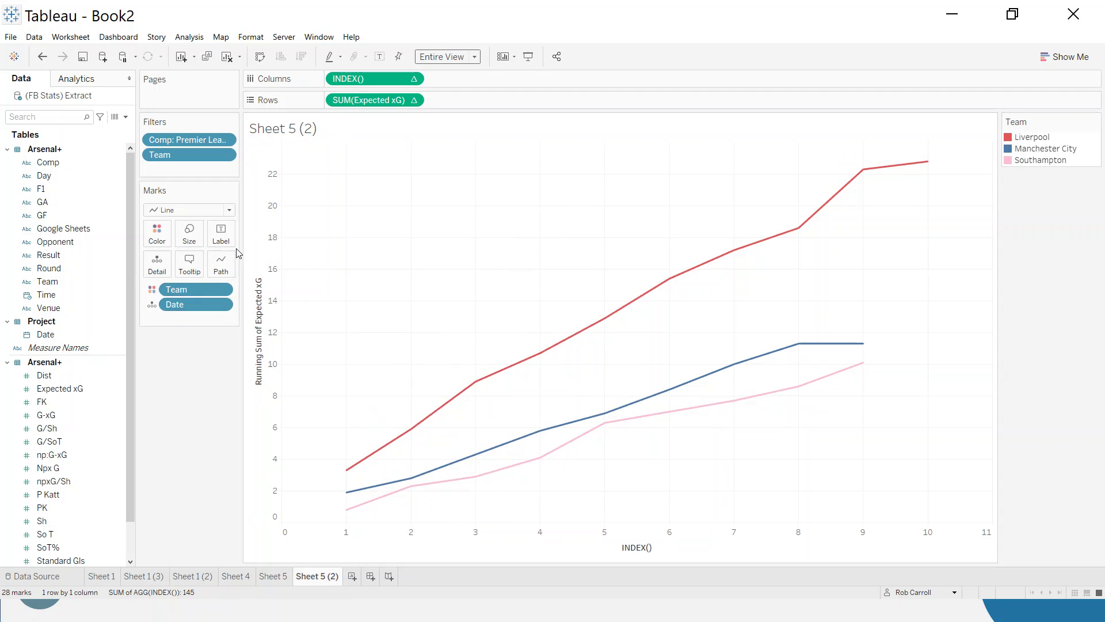
pyautogui.click(151, 576)
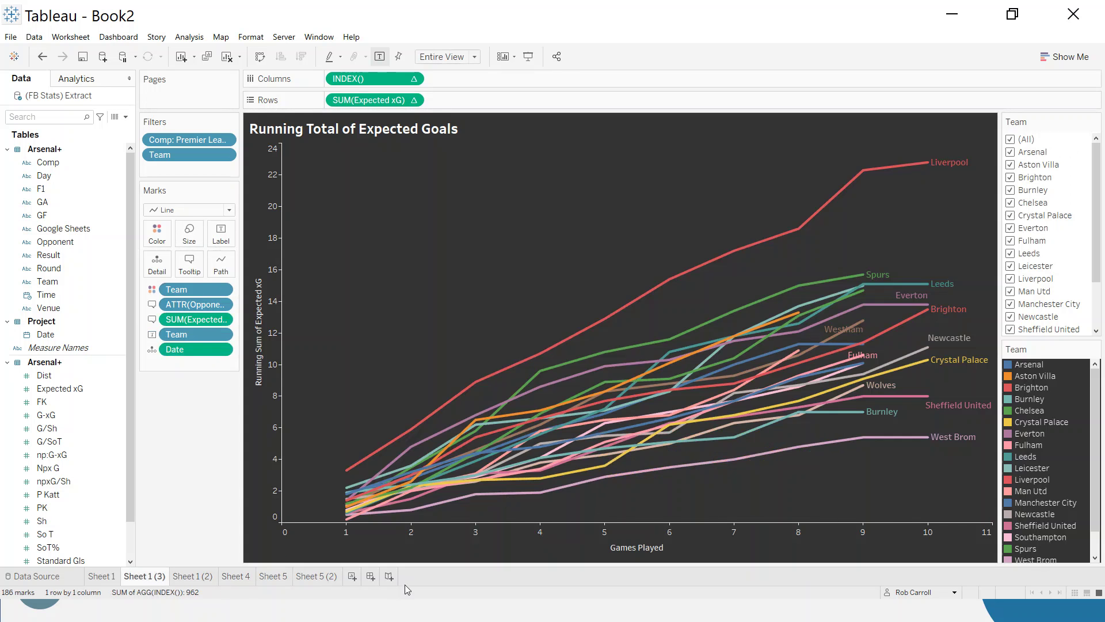
pyautogui.click(316, 577)
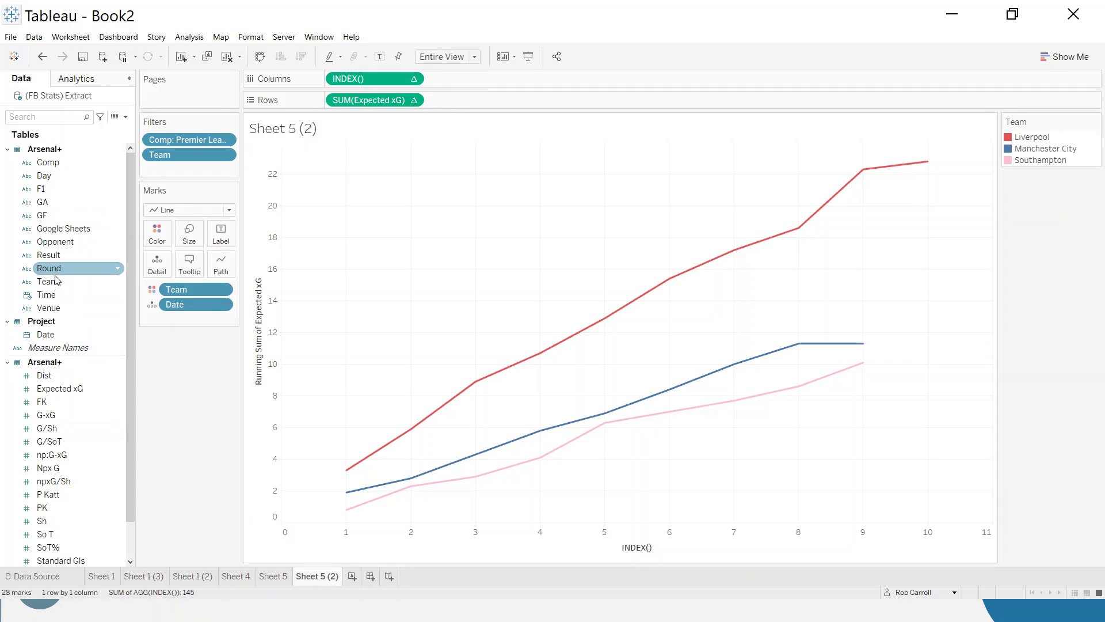
# Label each line with a bold, size-10 team name in matching colour, and show the Team filter
pyautogui.moveTo(55, 280); pyautogui.dragTo(220, 236)
pyautogui.click(221, 238)
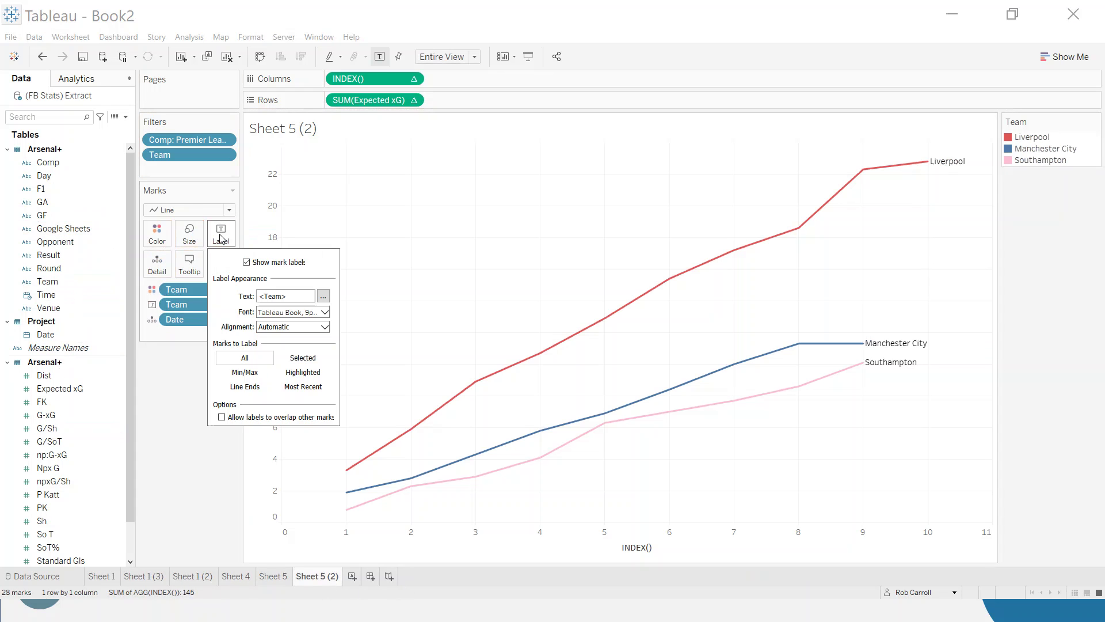
pyautogui.click(324, 312)
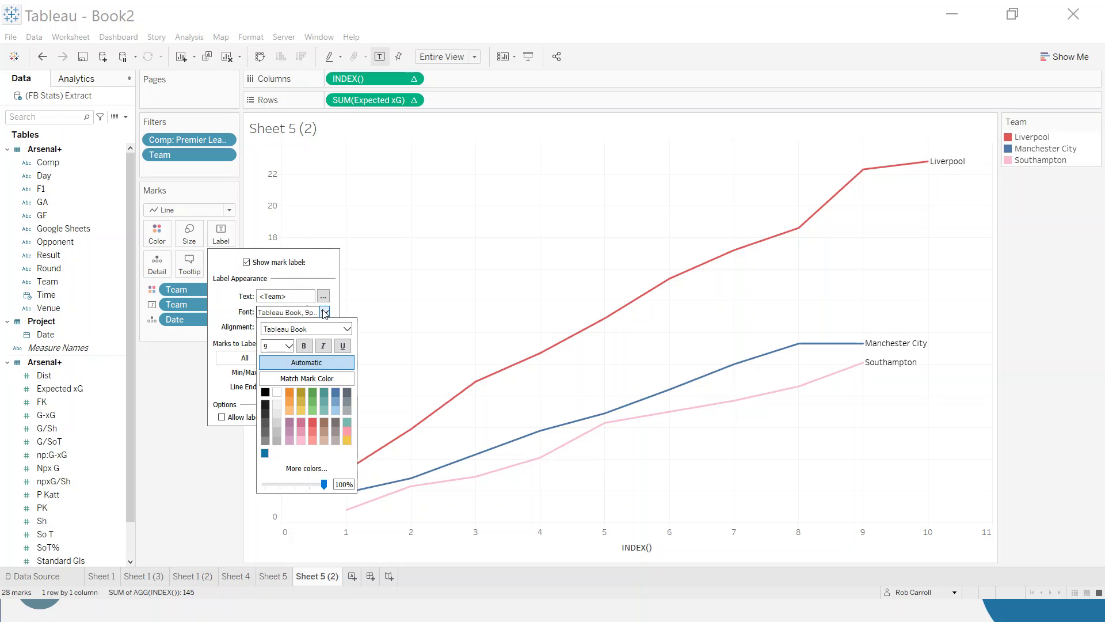
pyautogui.click(306, 380)
pyautogui.click(303, 346)
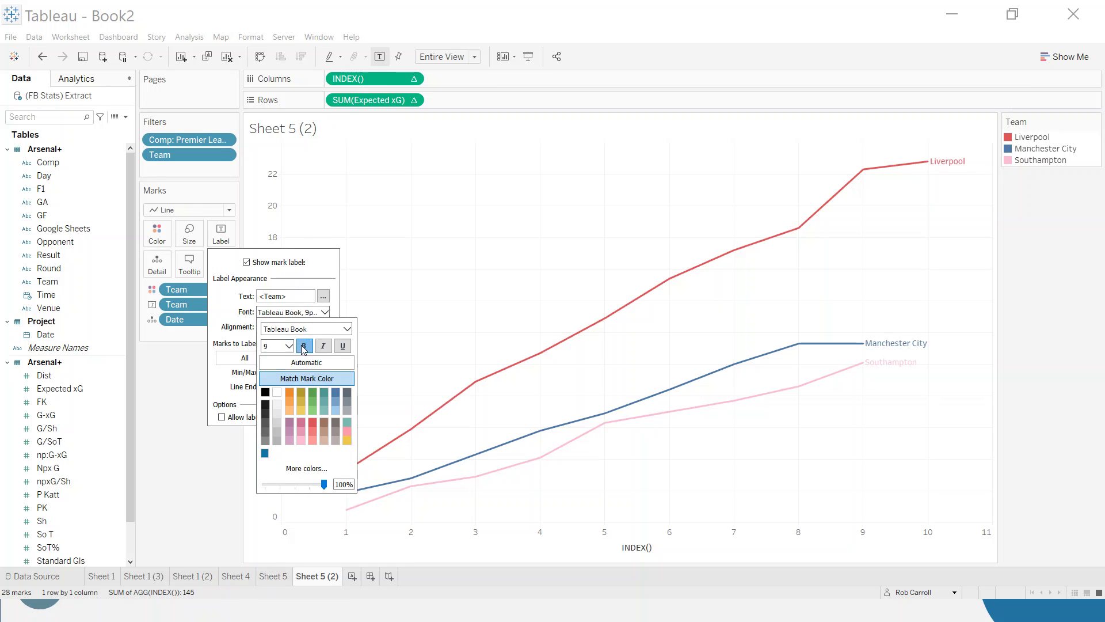
pyautogui.click(288, 346)
pyautogui.click(285, 373)
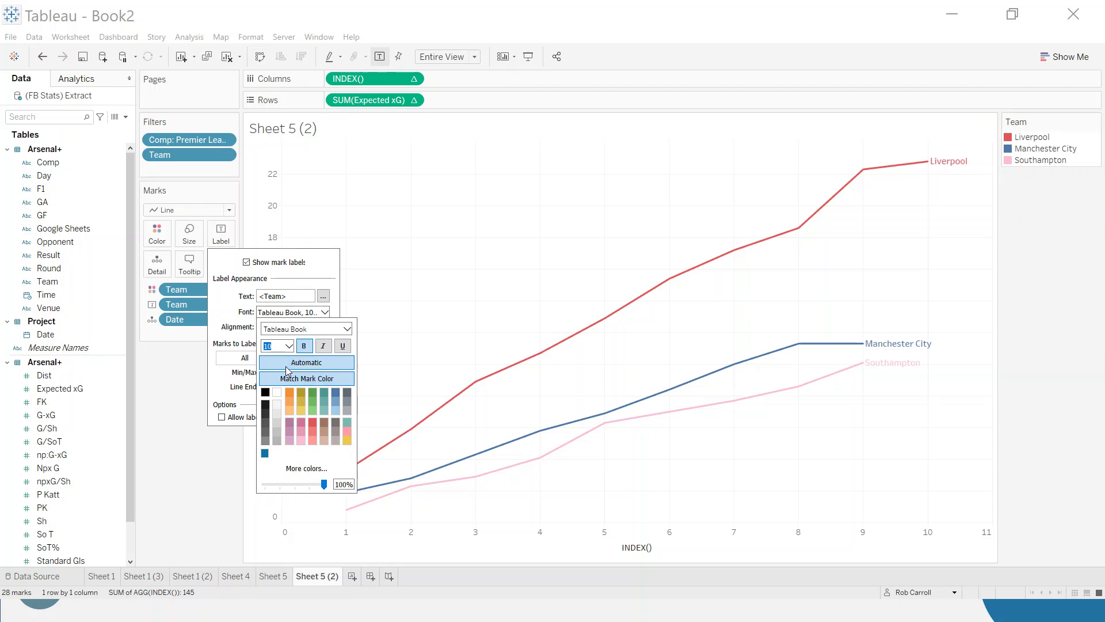
pyautogui.click(217, 471)
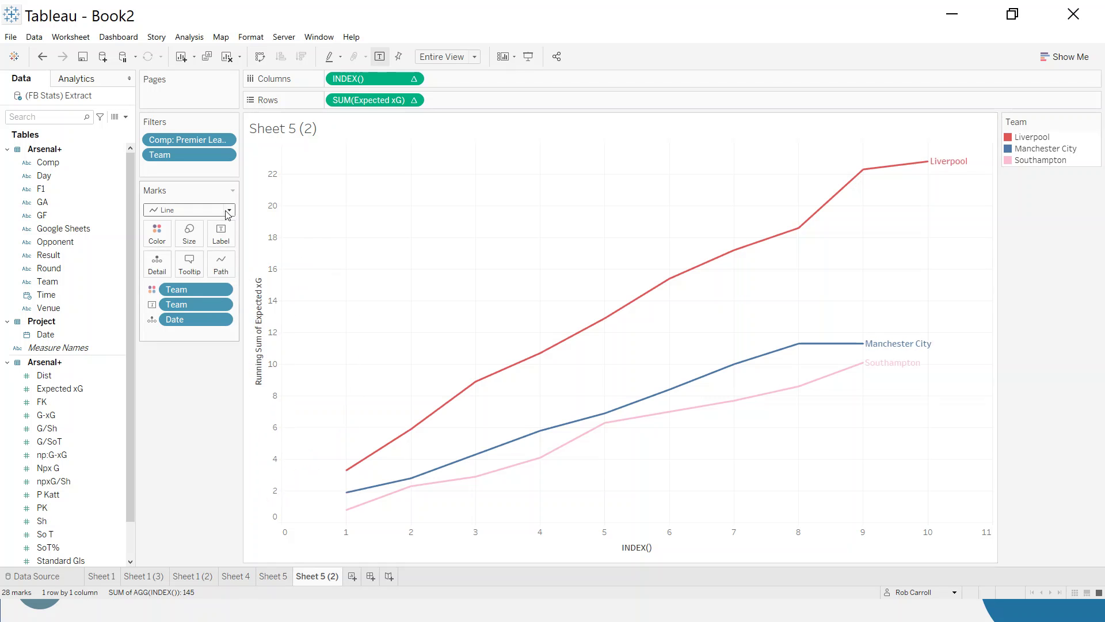
pyautogui.rightClick(172, 155)
# Include all teams in the chart and shade the worksheet background dark grey
pyautogui.click(212, 182)
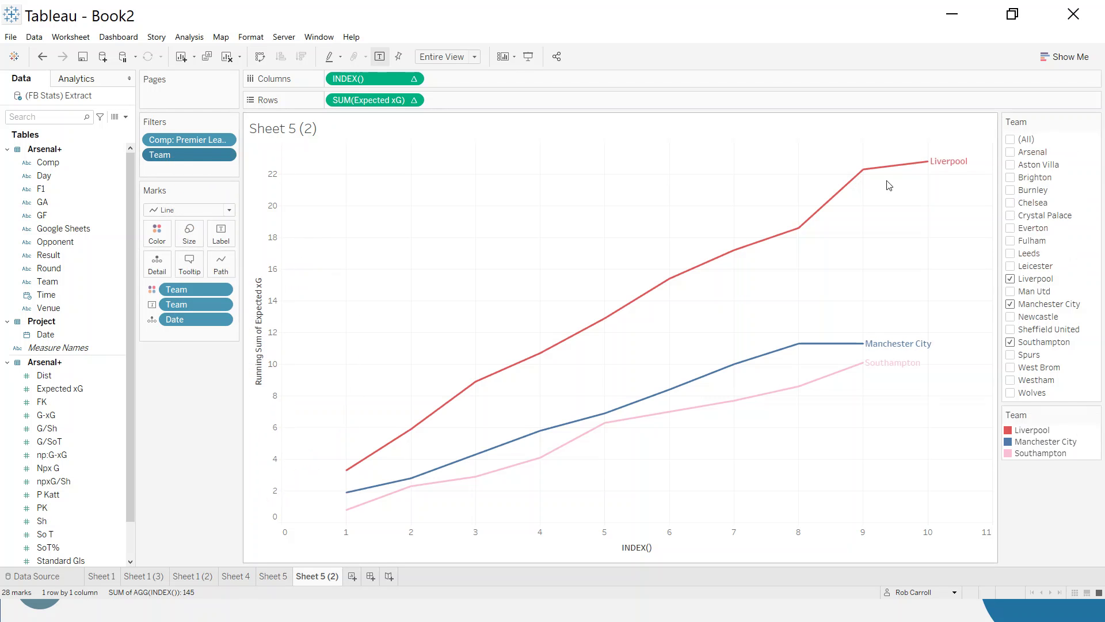
pyautogui.click(1010, 139)
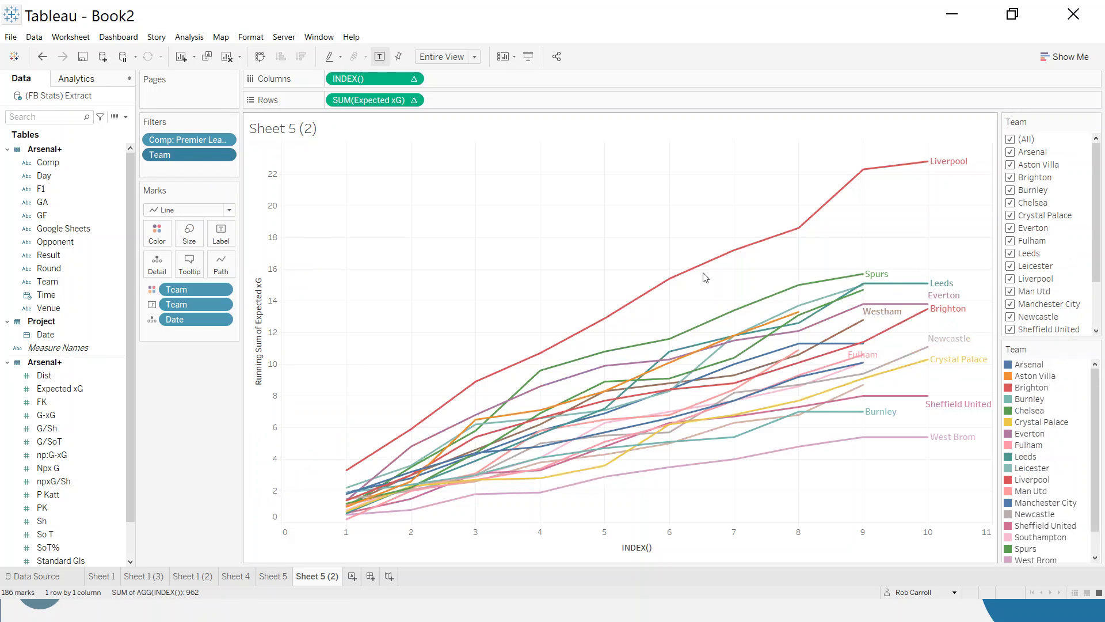
pyautogui.rightClick(421, 240)
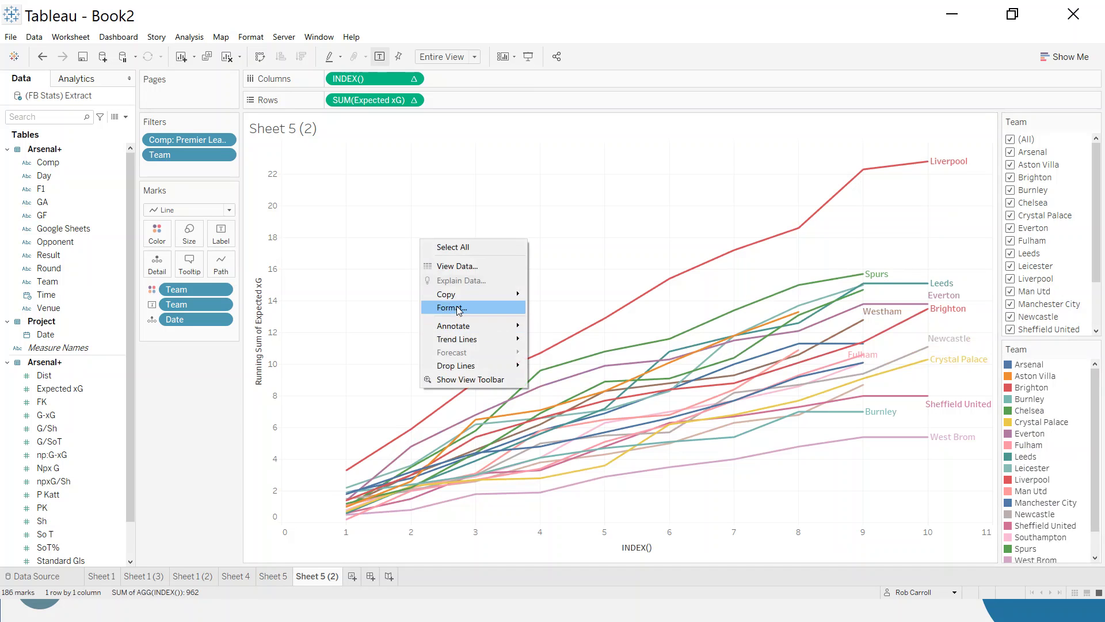
pyautogui.press('Escape')
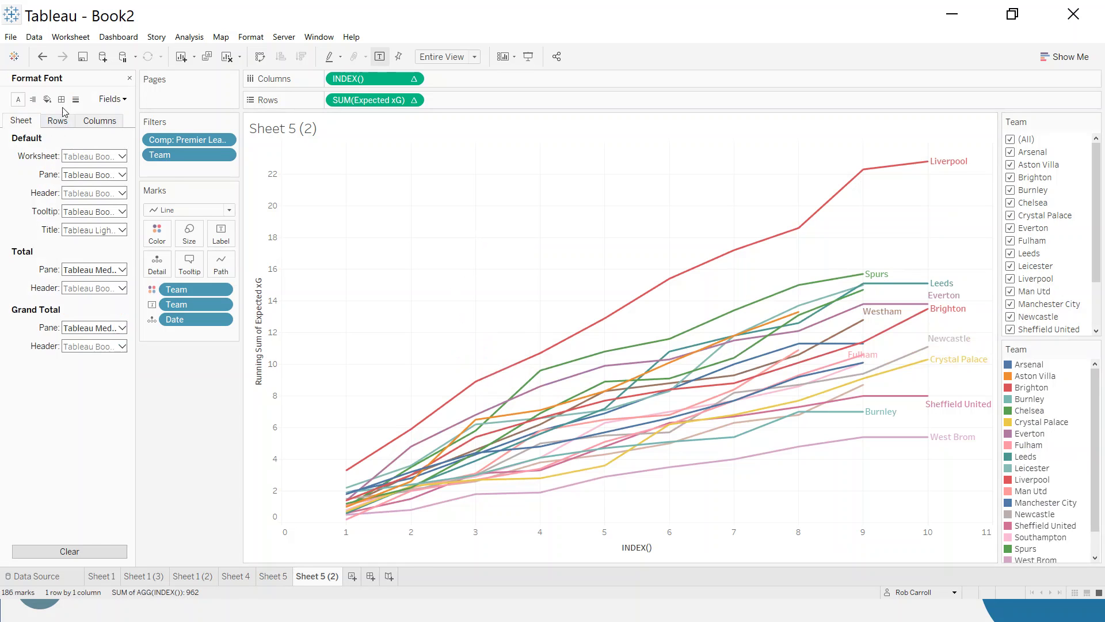
pyautogui.click(47, 99)
pyautogui.click(89, 155)
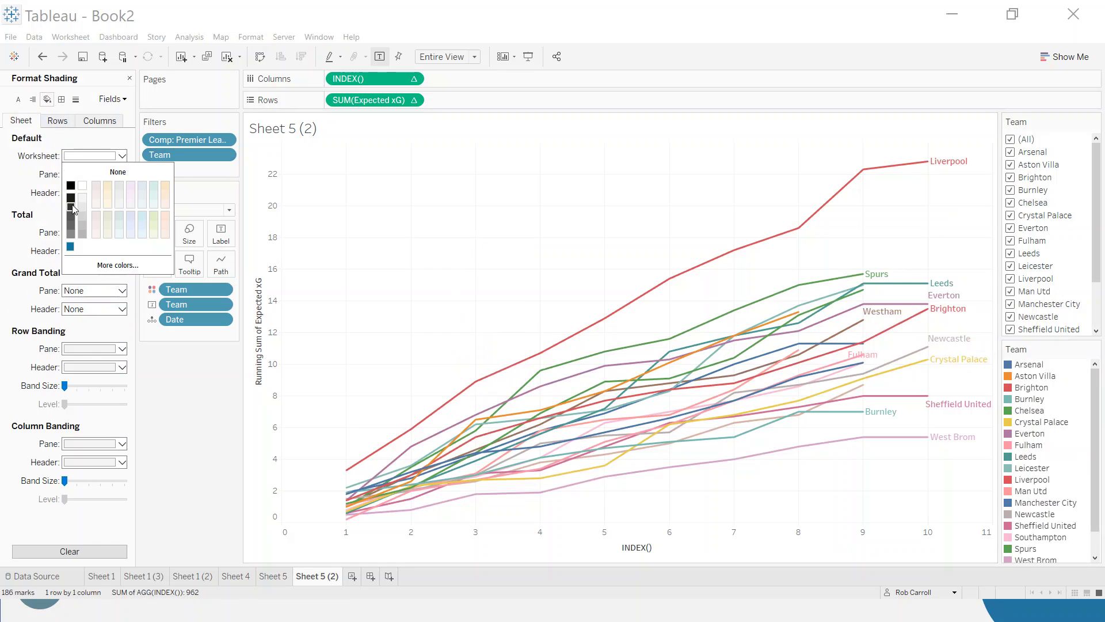
pyautogui.click(72, 207)
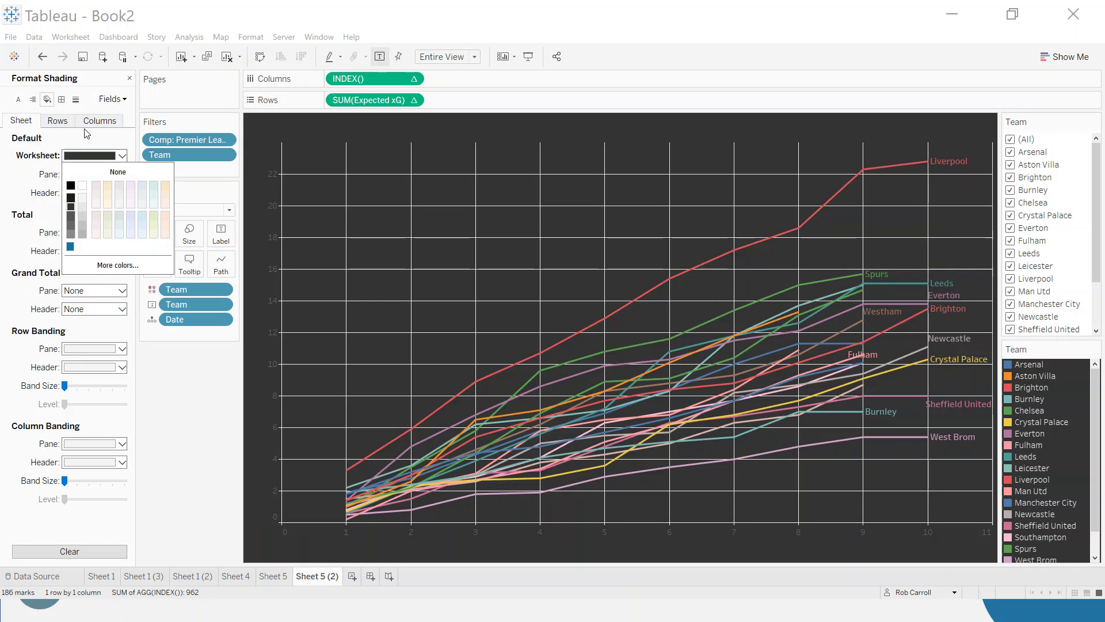
# Set grid lines to None and make both axes' font colour near-white
pyautogui.click(75, 99)
pyautogui.click(92, 155)
pyautogui.click(101, 173)
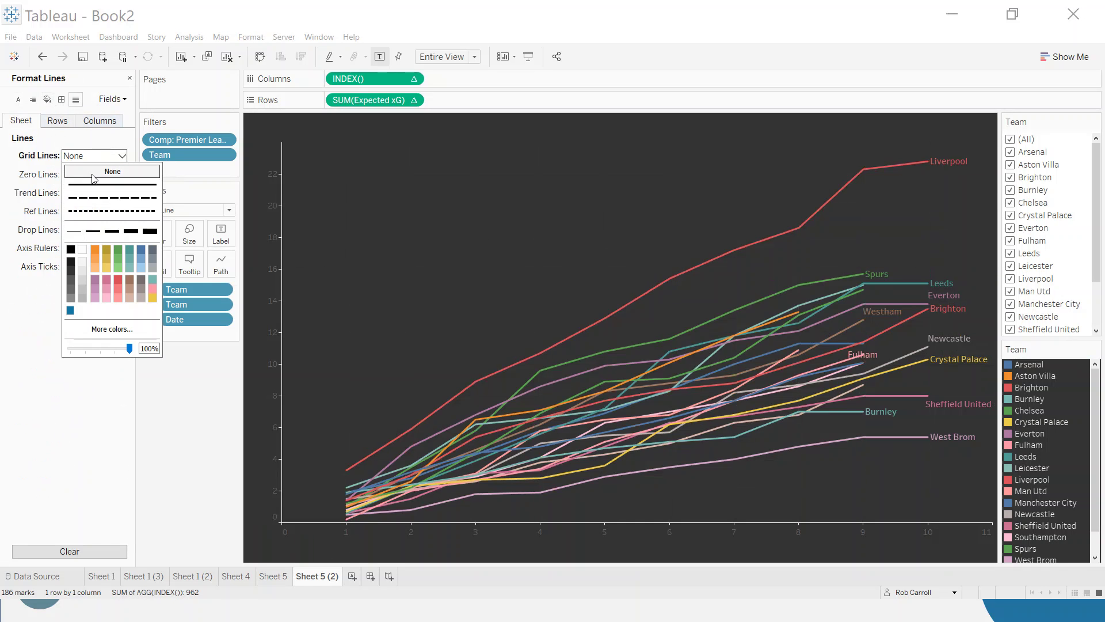
pyautogui.rightClick(270, 207)
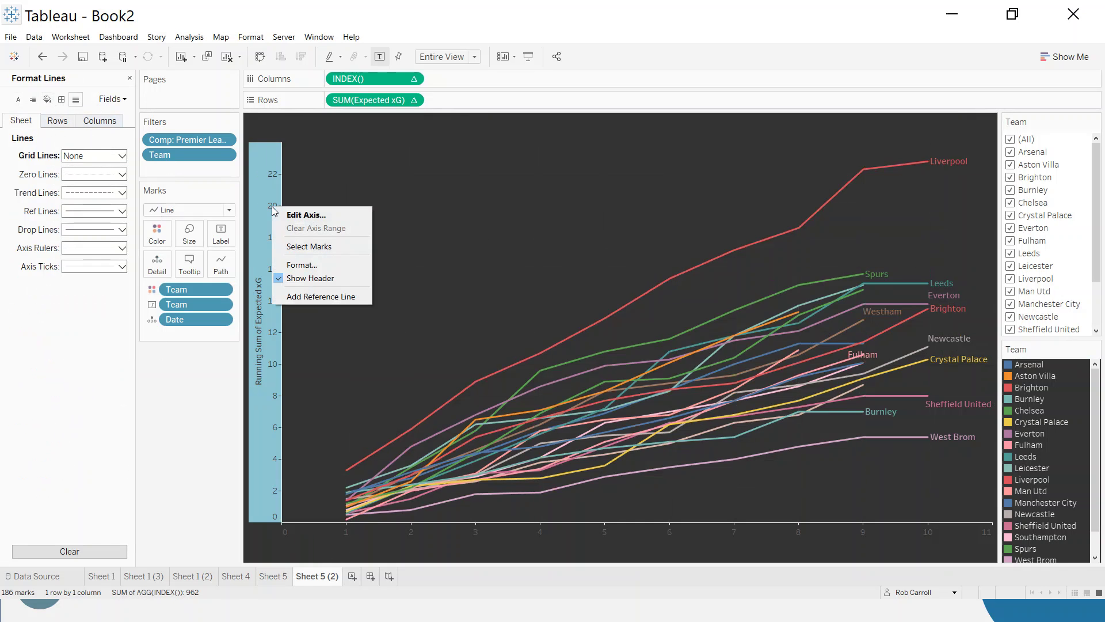
pyautogui.click(302, 265)
pyautogui.click(92, 156)
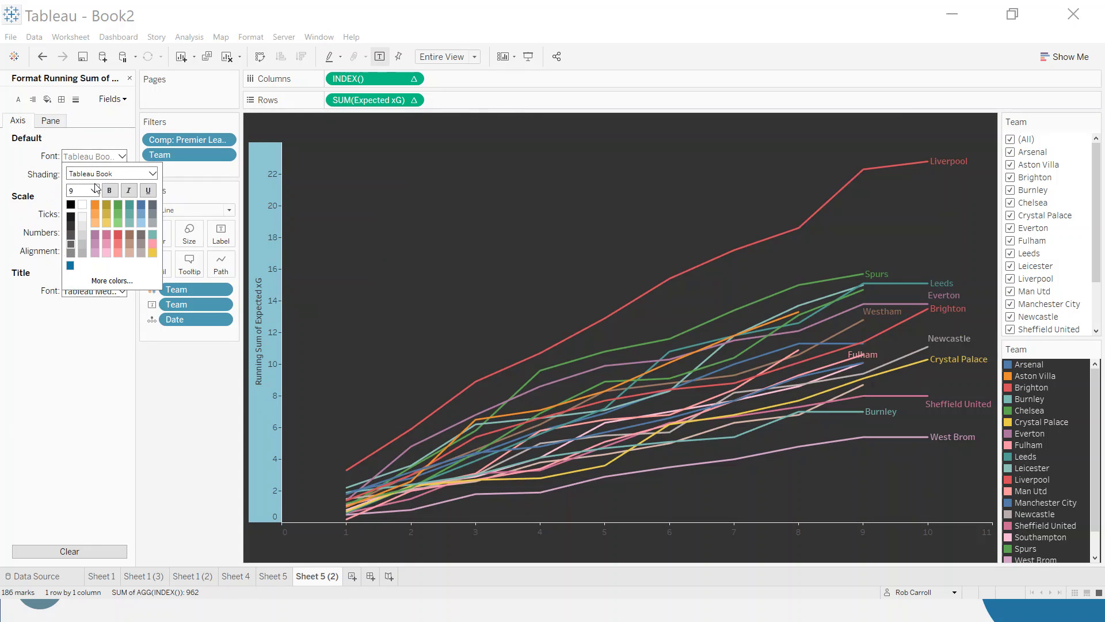
pyautogui.click(83, 216)
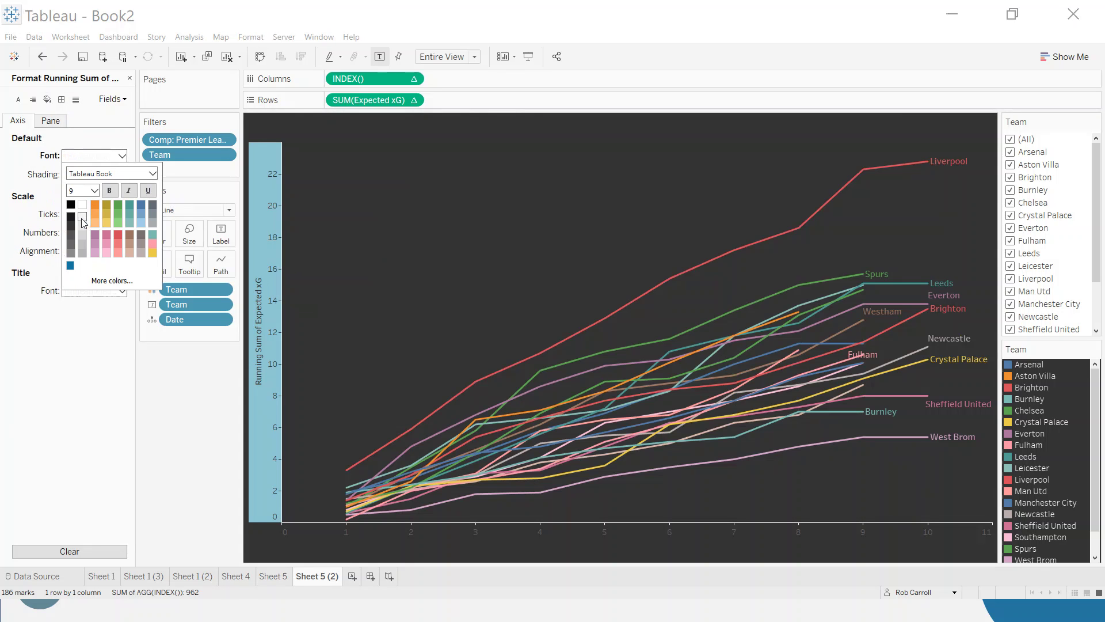
pyautogui.click(354, 536)
pyautogui.click(92, 157)
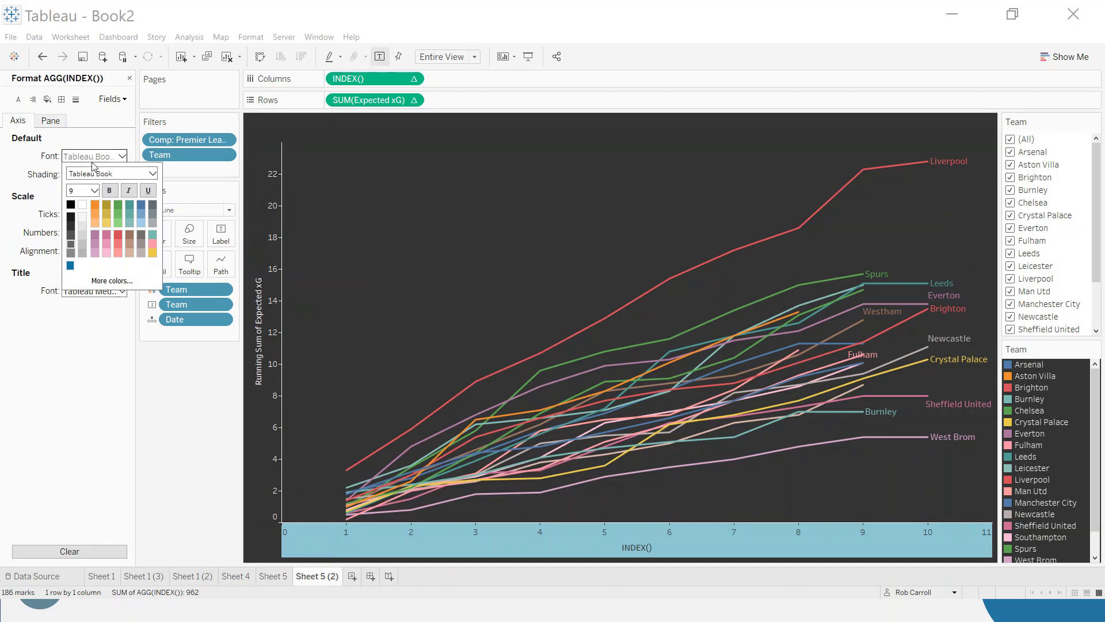
pyautogui.click(87, 223)
pyautogui.click(351, 128)
# Replace the <Sheet Name> title with 'Expected Goals Running Total' in white Tableau Bold
pyautogui.doubleClick(351, 129)
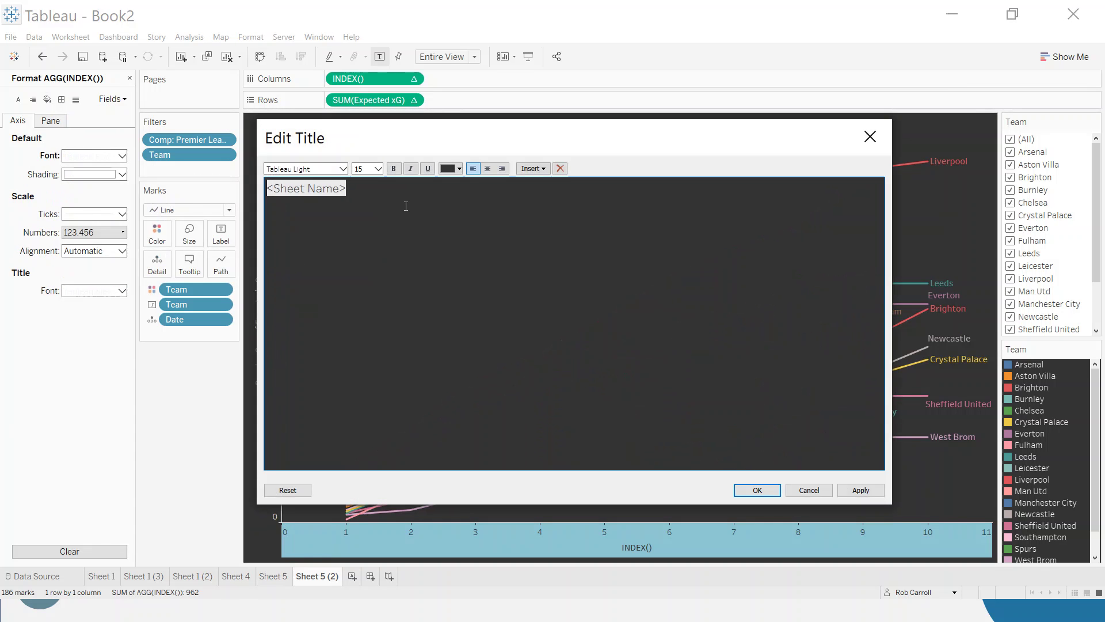
pyautogui.moveTo(347, 190); pyautogui.dragTo(266, 190)
pyautogui.press('BackSpace')
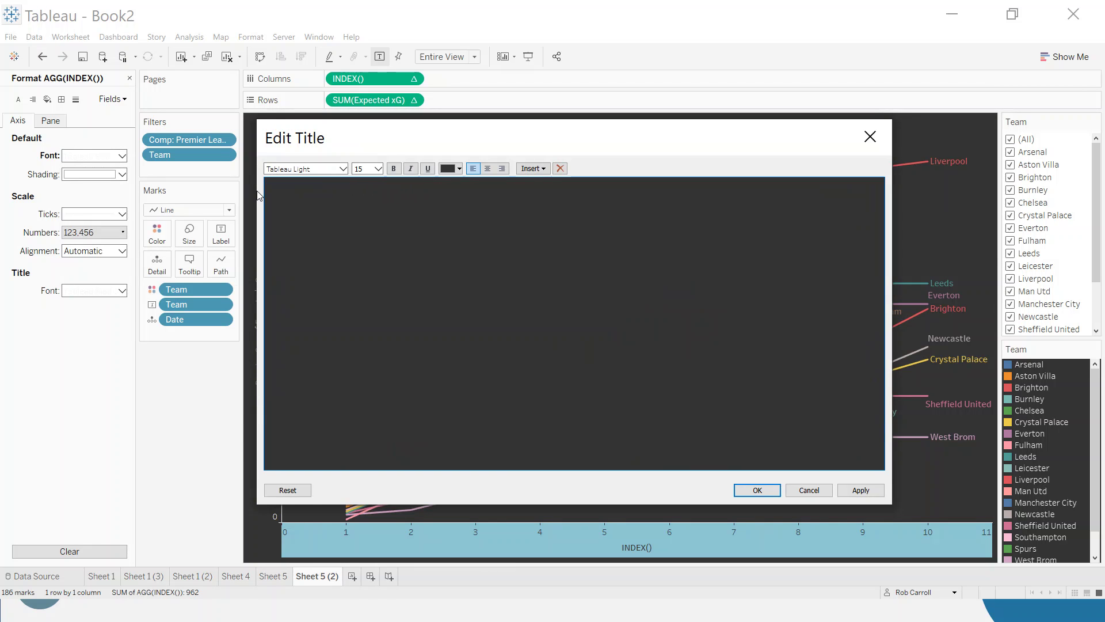
pyautogui.write('Expected Goals Running Total')
pyautogui.hotkey('ctrl', 'a')
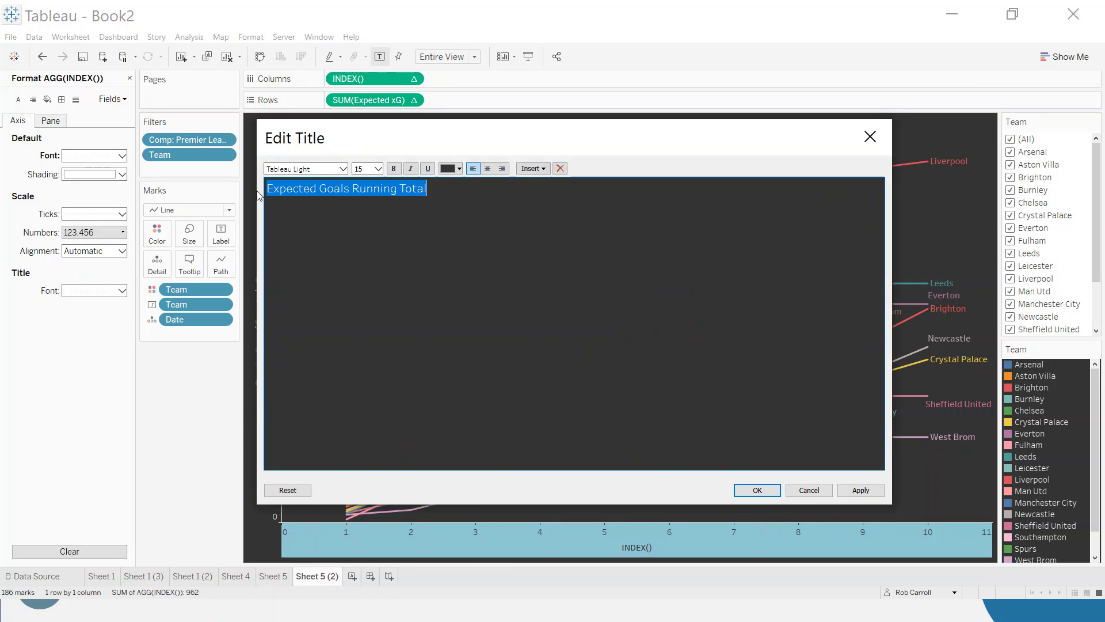
pyautogui.click(460, 168)
pyautogui.click(521, 179)
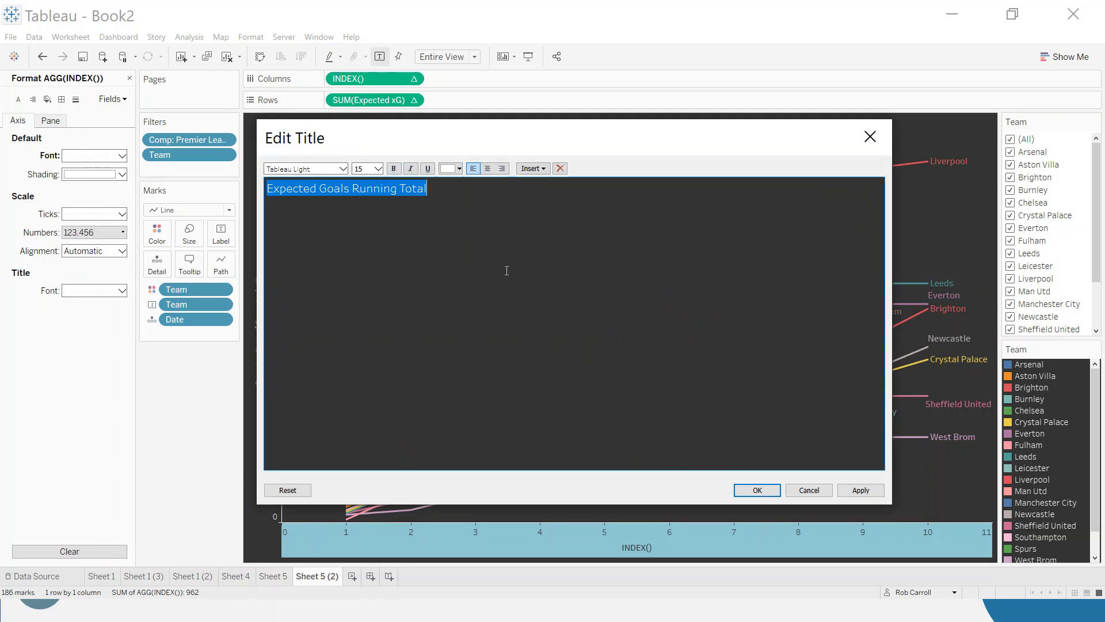
pyautogui.click(343, 169)
pyautogui.click(322, 182)
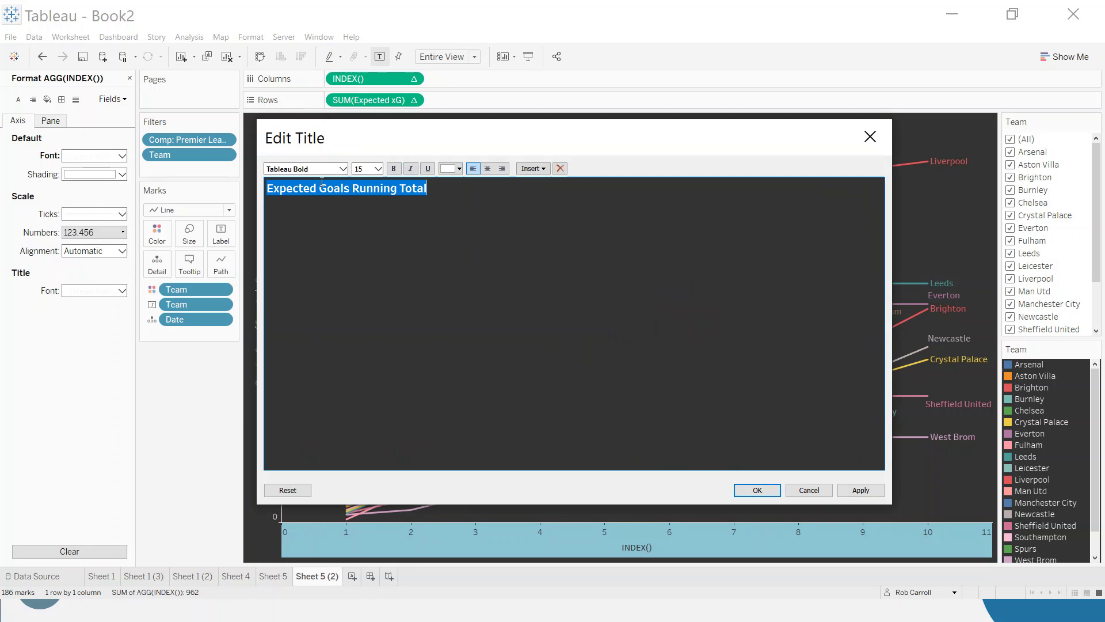
pyautogui.click(764, 490)
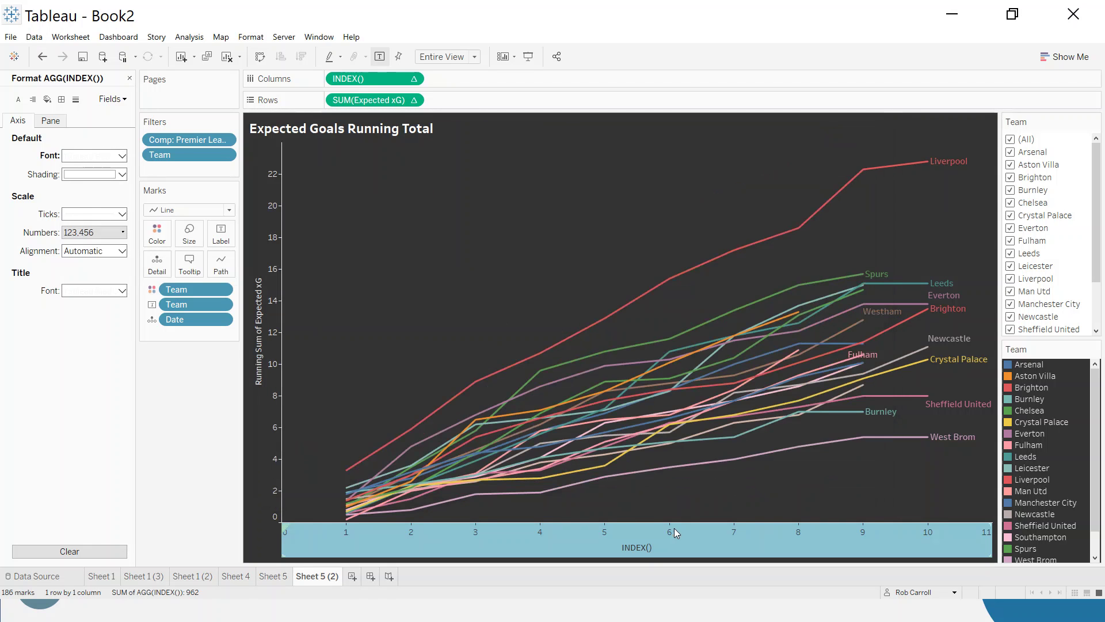
# Change the horizontal axis title from INDEX() to 'Games Played'
pyautogui.doubleClick(645, 549)
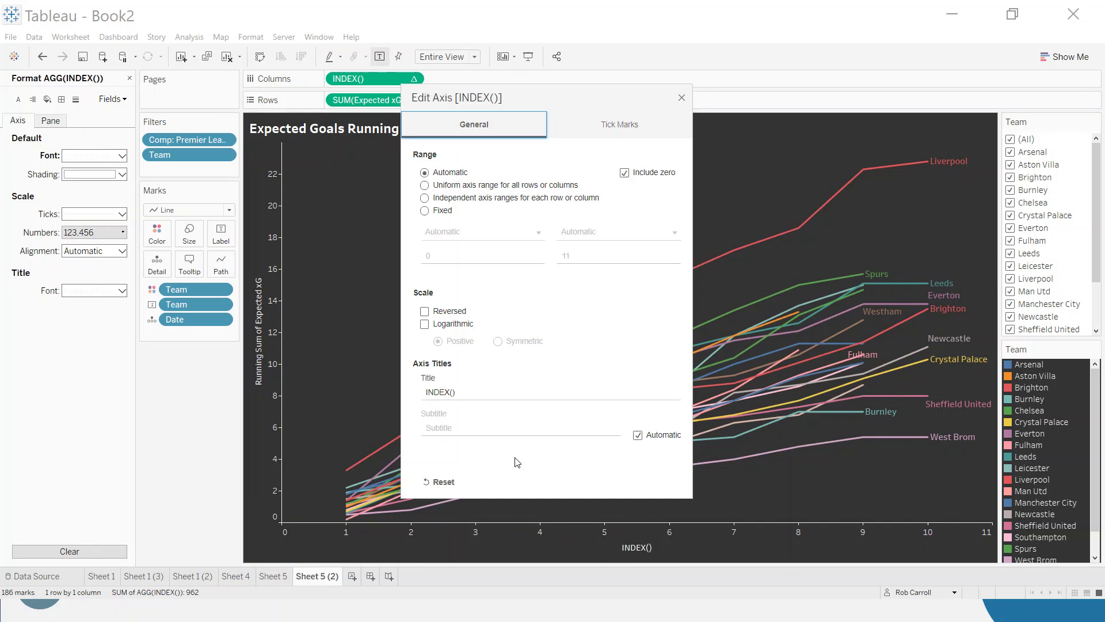
pyautogui.tripleClick(510, 392)
pyautogui.write('Game')
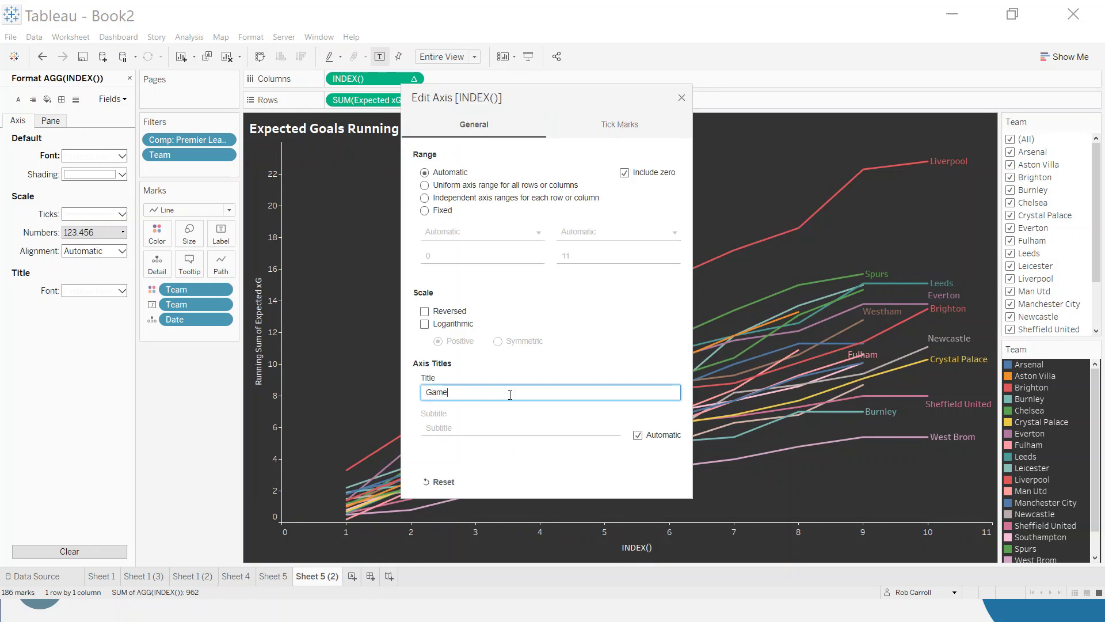
pyautogui.write('s Played')
pyautogui.click(682, 99)
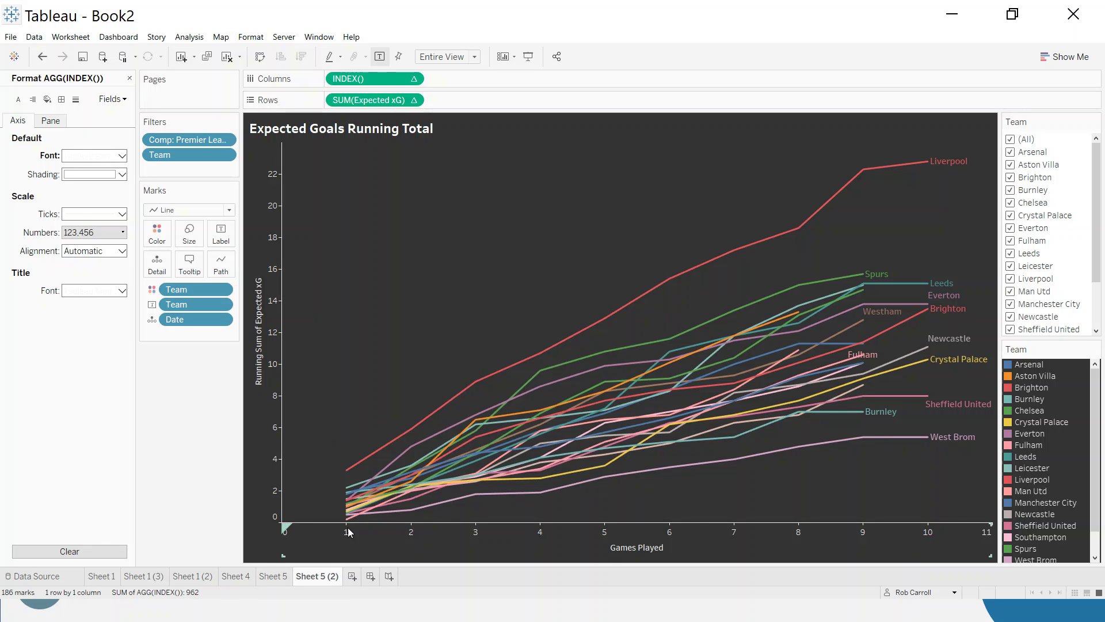
pyautogui.moveTo(346, 518)
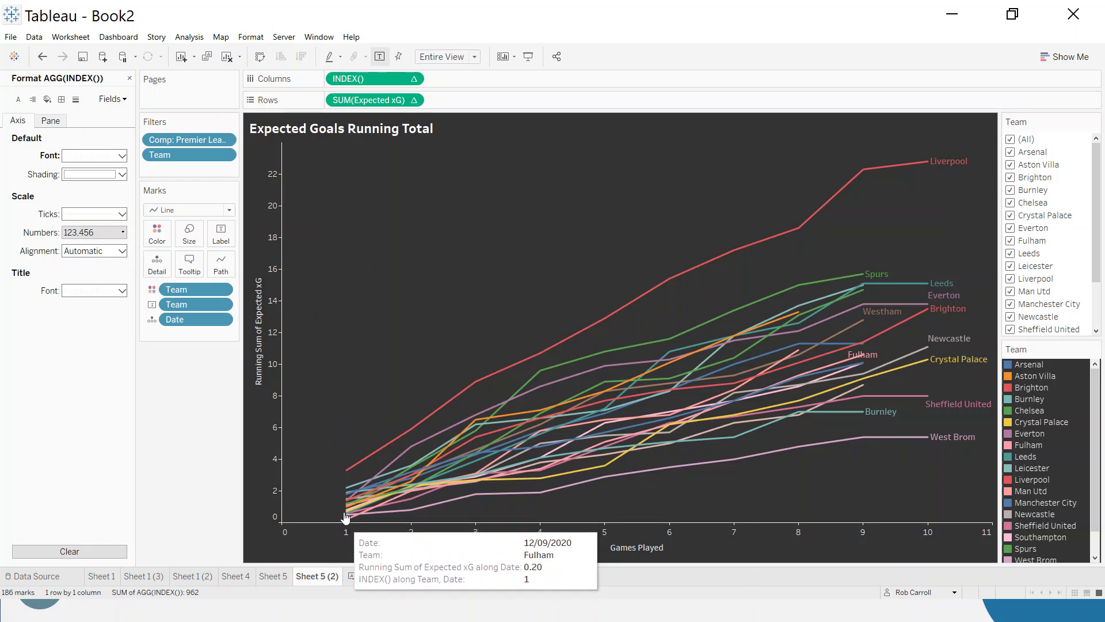
pyautogui.moveTo(877, 446)
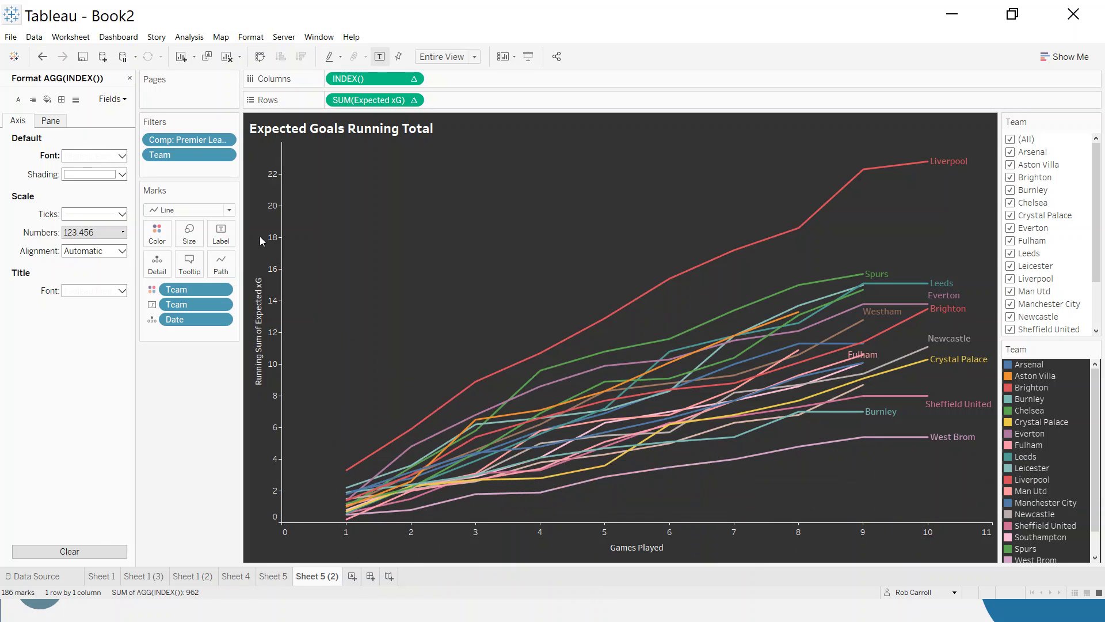
# Add the Opponent and Expected xG fields to the chart's tooltip
pyautogui.click(130, 78)
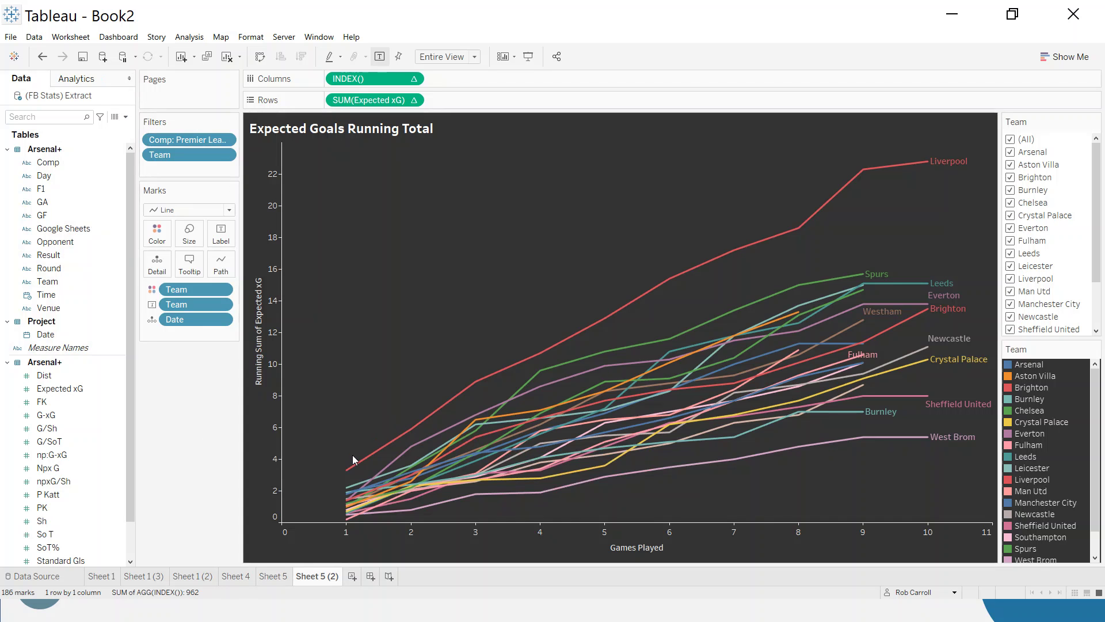
pyautogui.moveTo(348, 472)
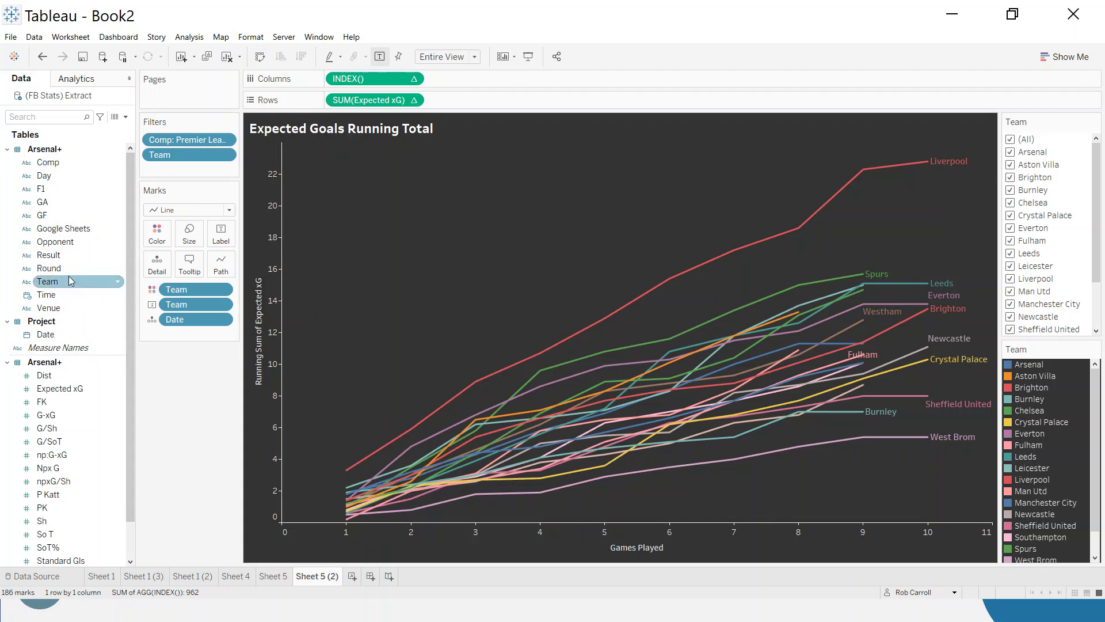
pyautogui.moveTo(58, 246); pyautogui.dragTo(189, 262)
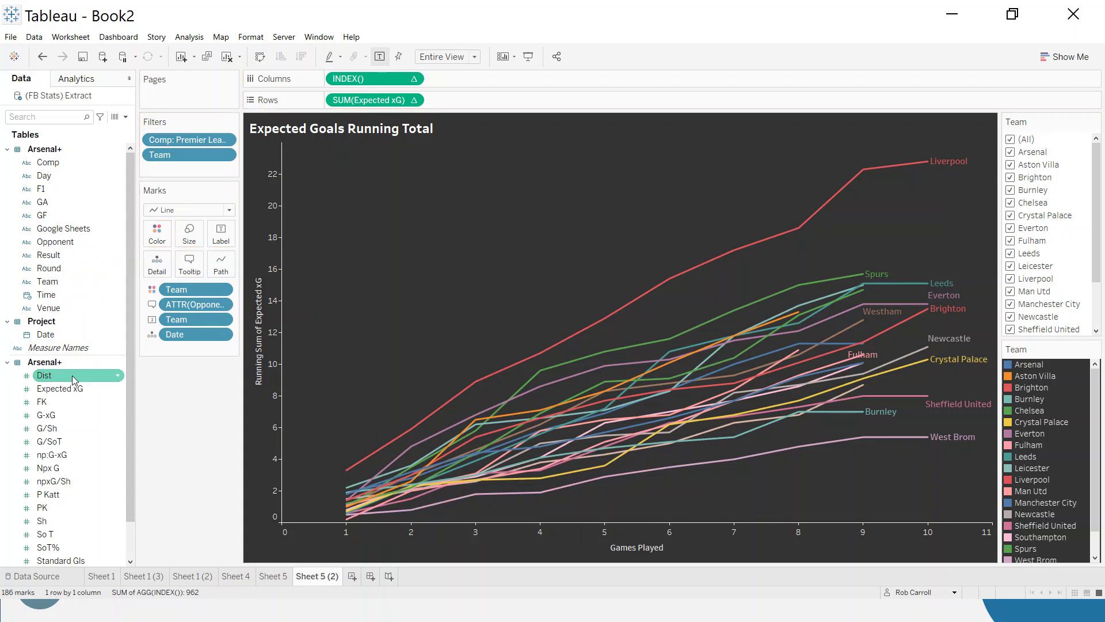
pyautogui.moveTo(62, 391); pyautogui.dragTo(191, 268)
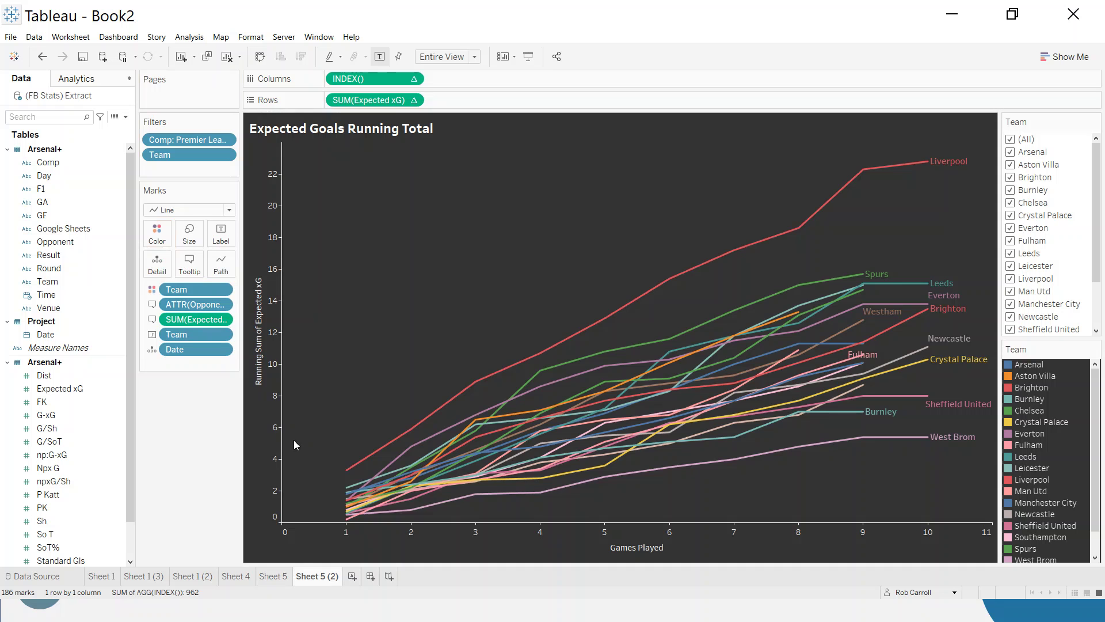
pyautogui.moveTo(453, 397)
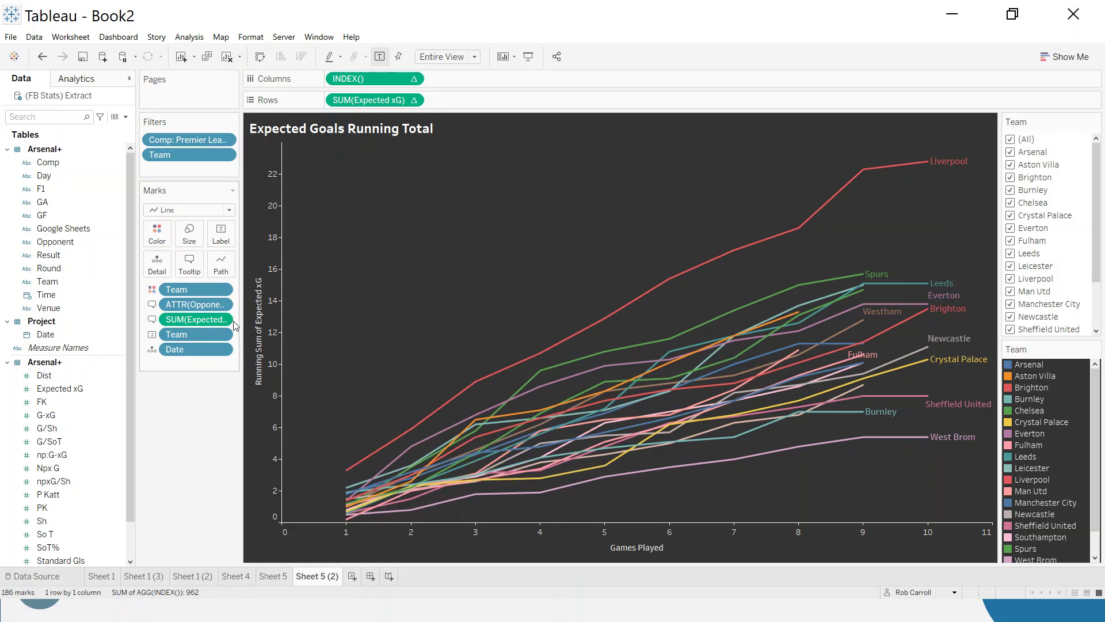
pyautogui.click(225, 263)
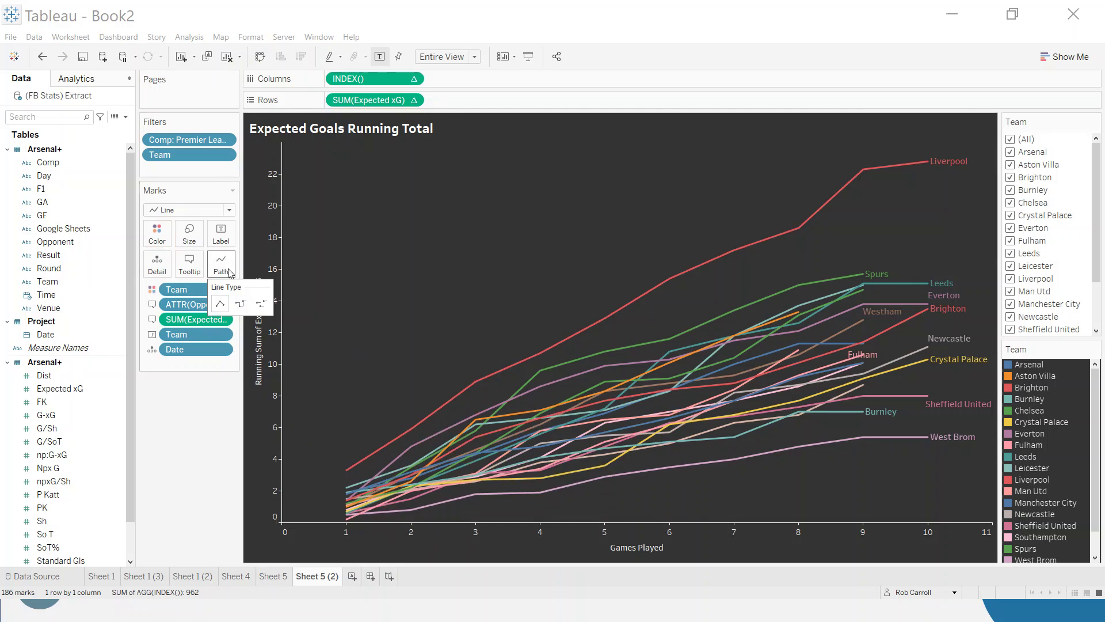
pyautogui.click(241, 304)
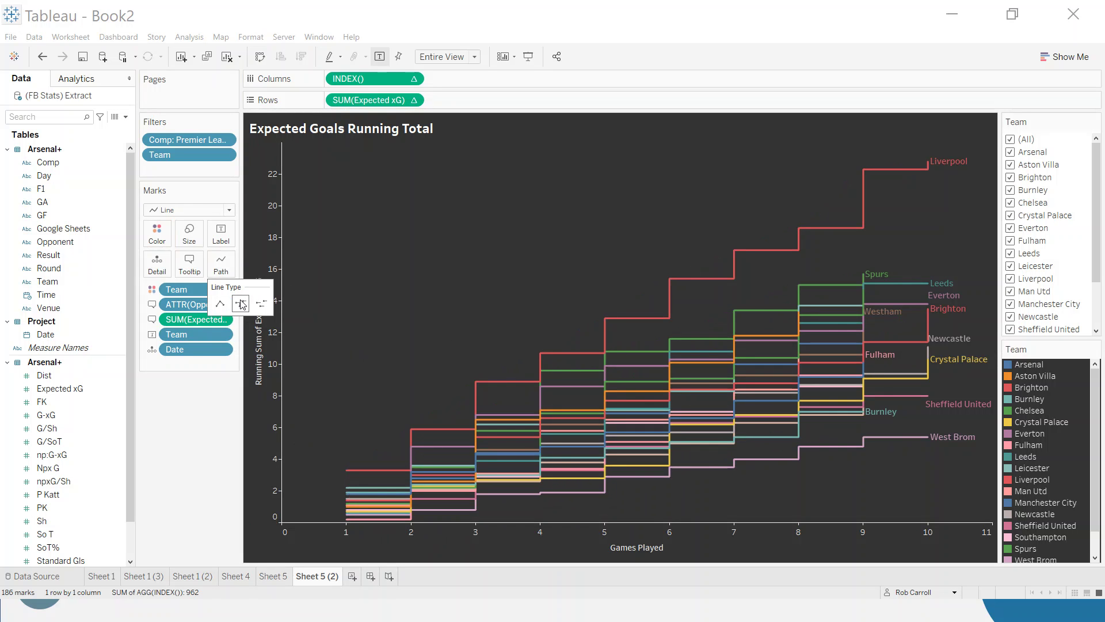
pyautogui.moveTo(406, 440)
pyautogui.click(223, 307)
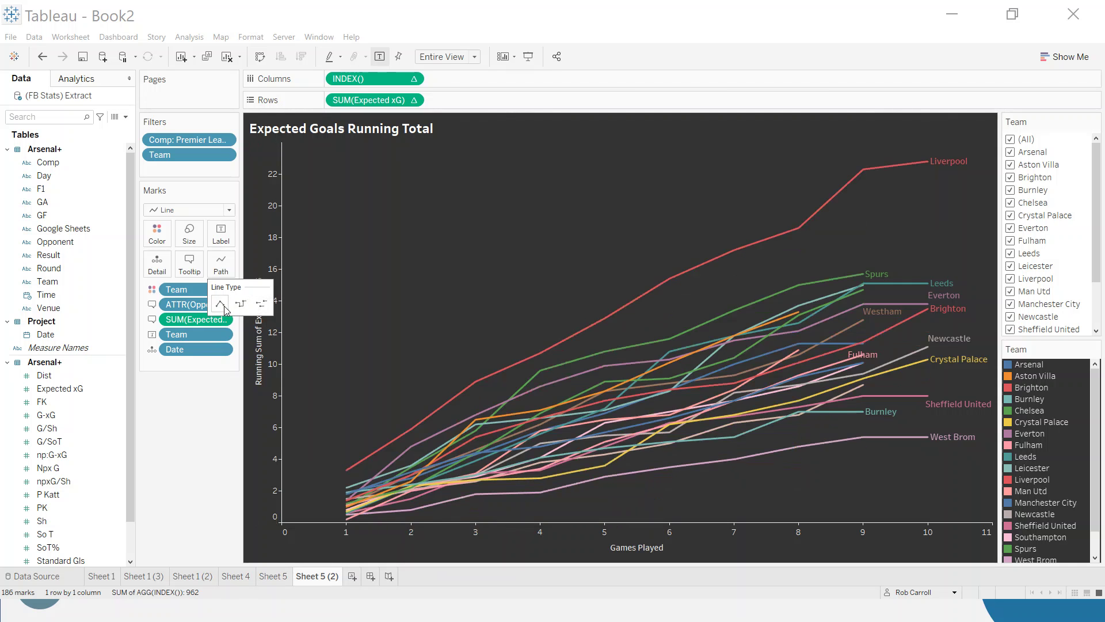
pyautogui.moveTo(866, 278)
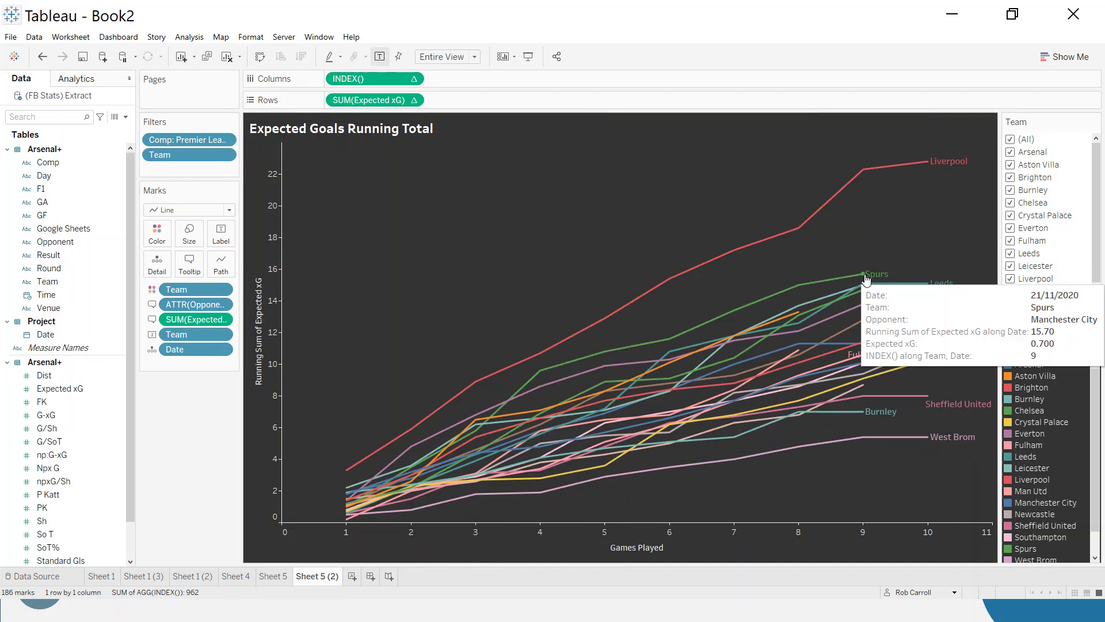